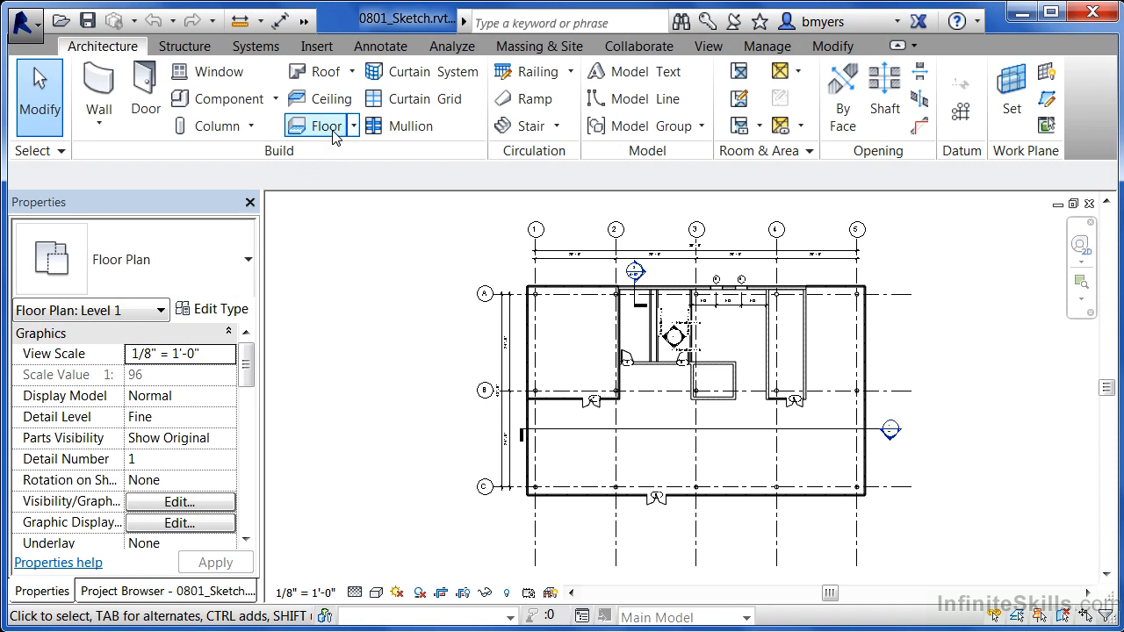
Step: Start a new floor on Level 1 with the Generic - 12" floor type
{"action": "left_click", "coordinate": [333, 130]}
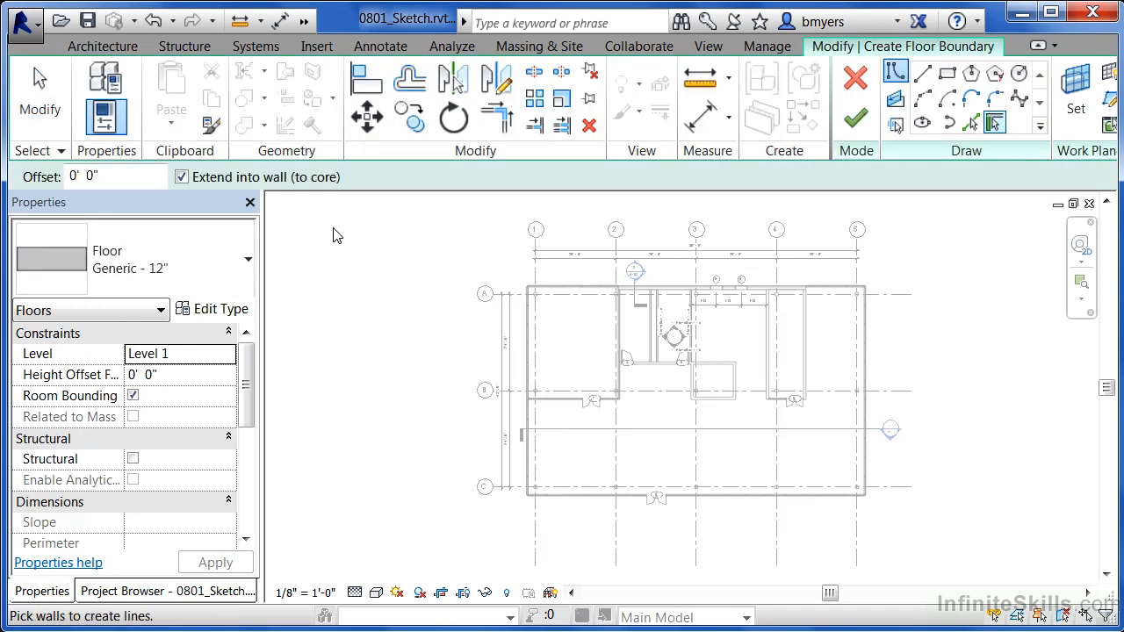
{"action": "left_click", "coordinate": [246, 261]}
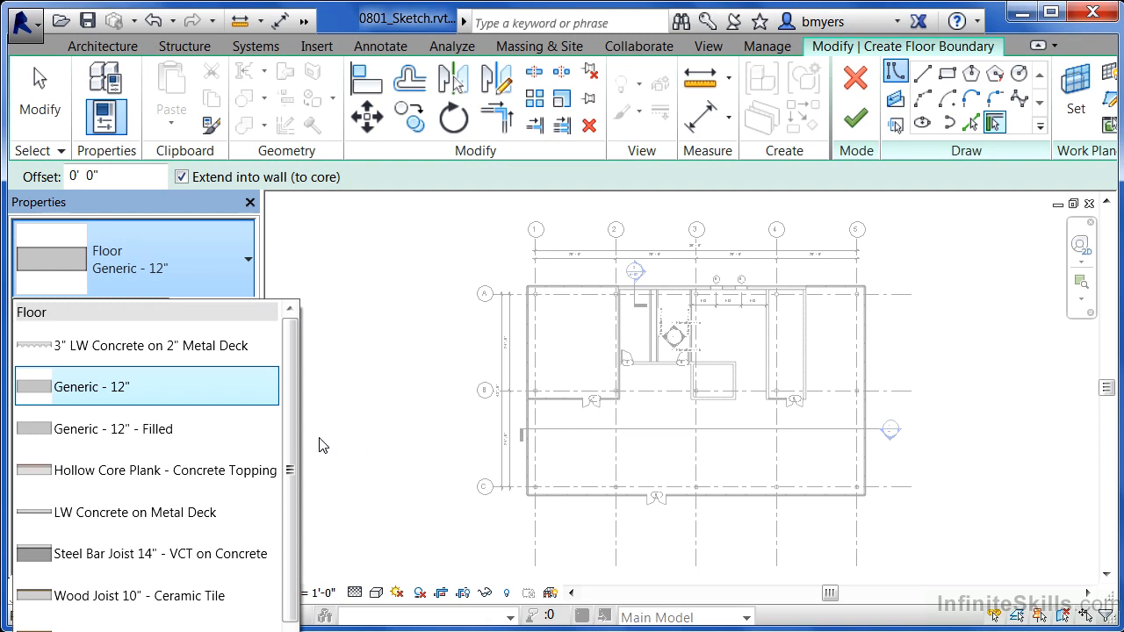
{"action": "mouse_move", "coordinate": [137, 383]}
{"action": "left_click", "coordinate": [133, 387]}
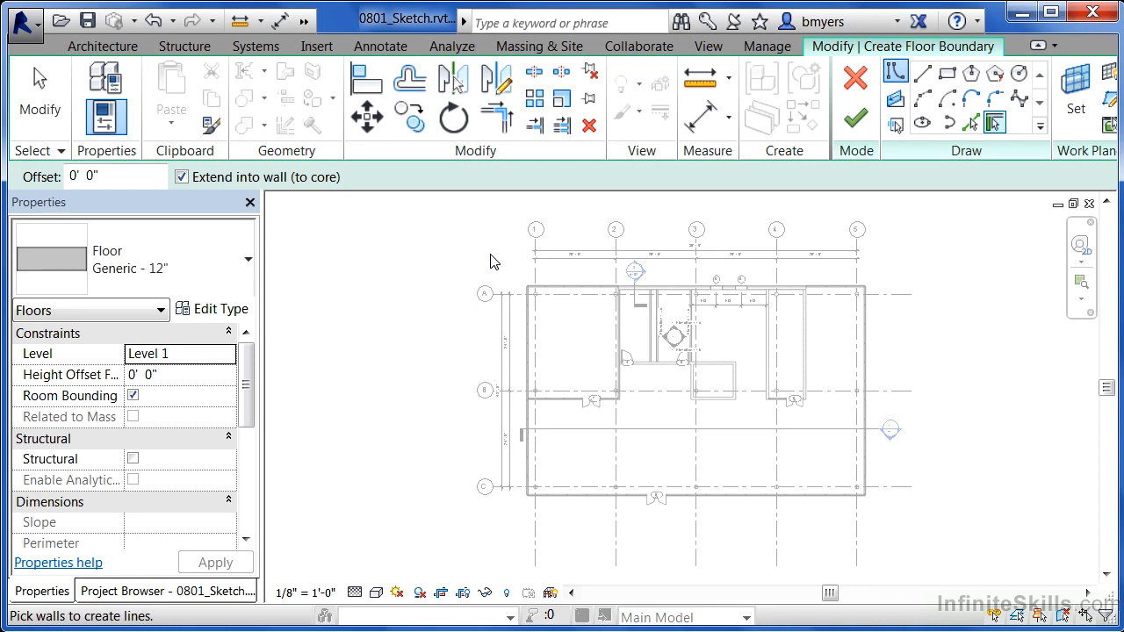
Step: Sketch a rectangular floor boundary around the whole building, from the curtain wall corner near grid A-1 to the corner near C-5
{"action": "left_click", "coordinate": [949, 77]}
{"action": "scroll", "coordinate": [525, 265], "scroll_direction": "up", "scroll_amount": 5}
{"action": "scroll", "coordinate": [515, 301], "scroll_direction": "up", "scroll_amount": 3}
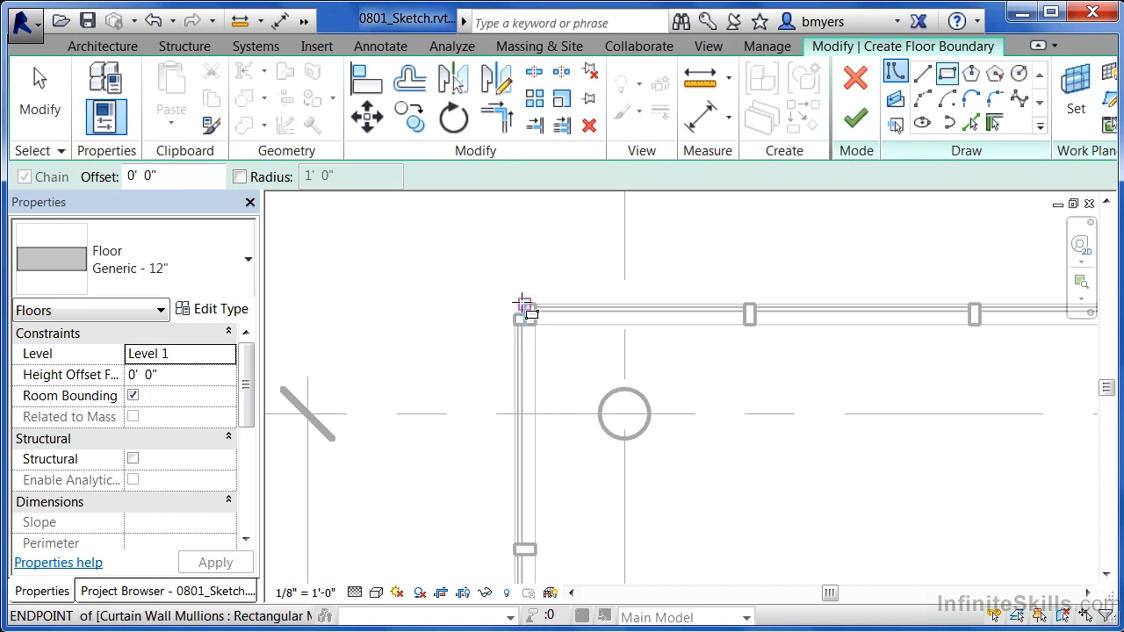
{"action": "left_click", "coordinate": [515, 313]}
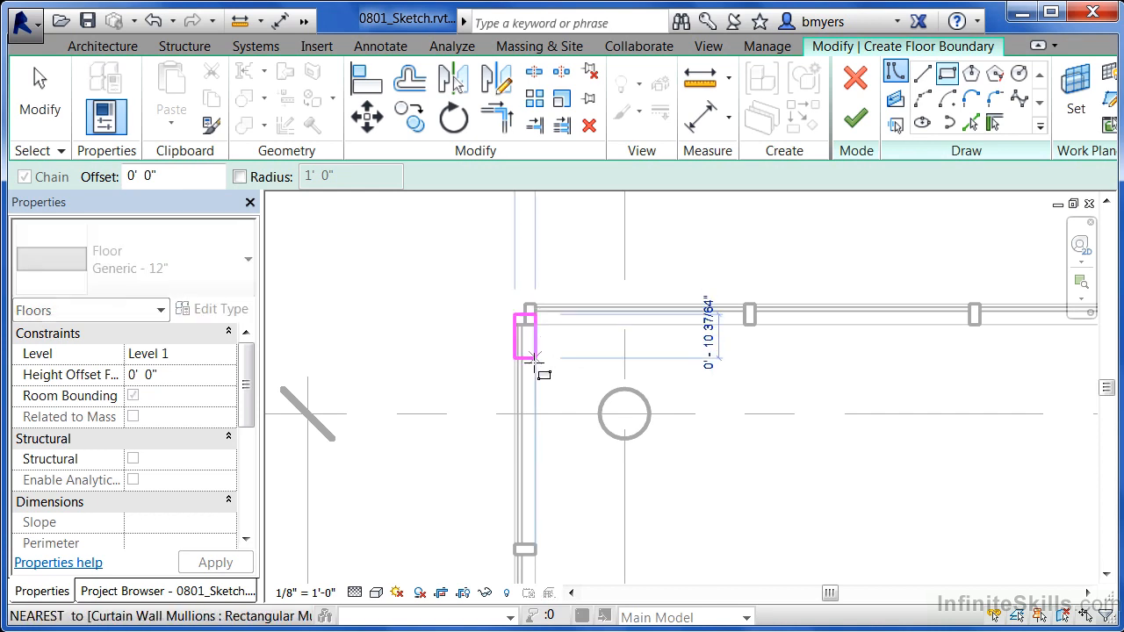
{"action": "scroll", "coordinate": [483, 263], "scroll_direction": "down", "scroll_amount": 4}
{"action": "scroll", "coordinate": [489, 255], "scroll_direction": "down", "scroll_amount": 5}
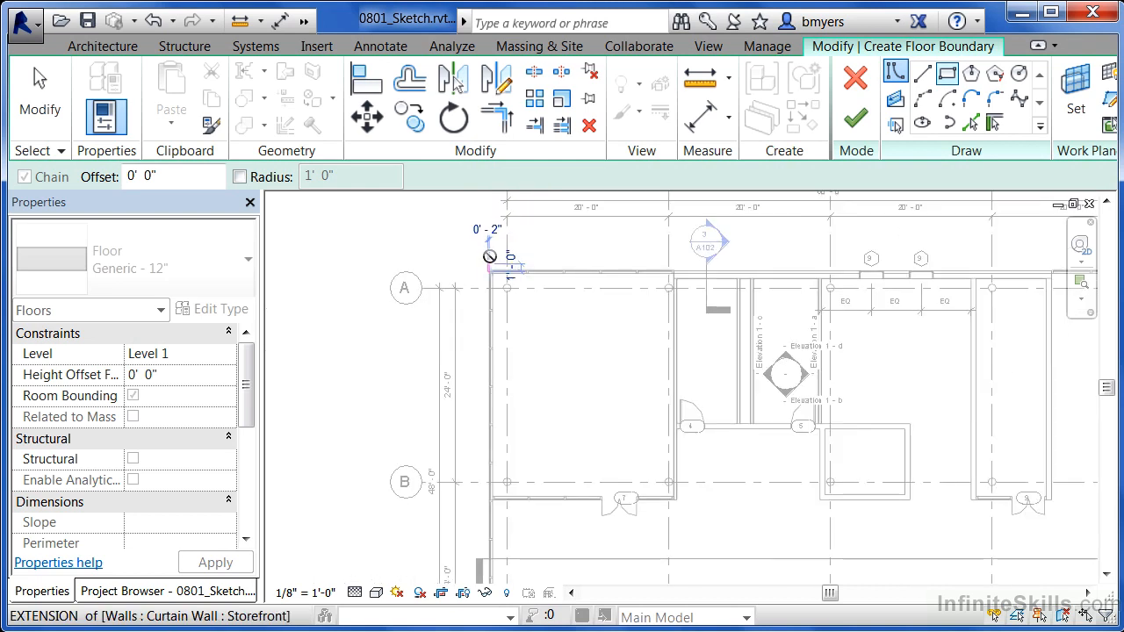
{"action": "scroll", "coordinate": [838, 483], "scroll_direction": "up", "scroll_amount": 5}
{"action": "scroll", "coordinate": [838, 483], "scroll_direction": "up", "scroll_amount": 5}
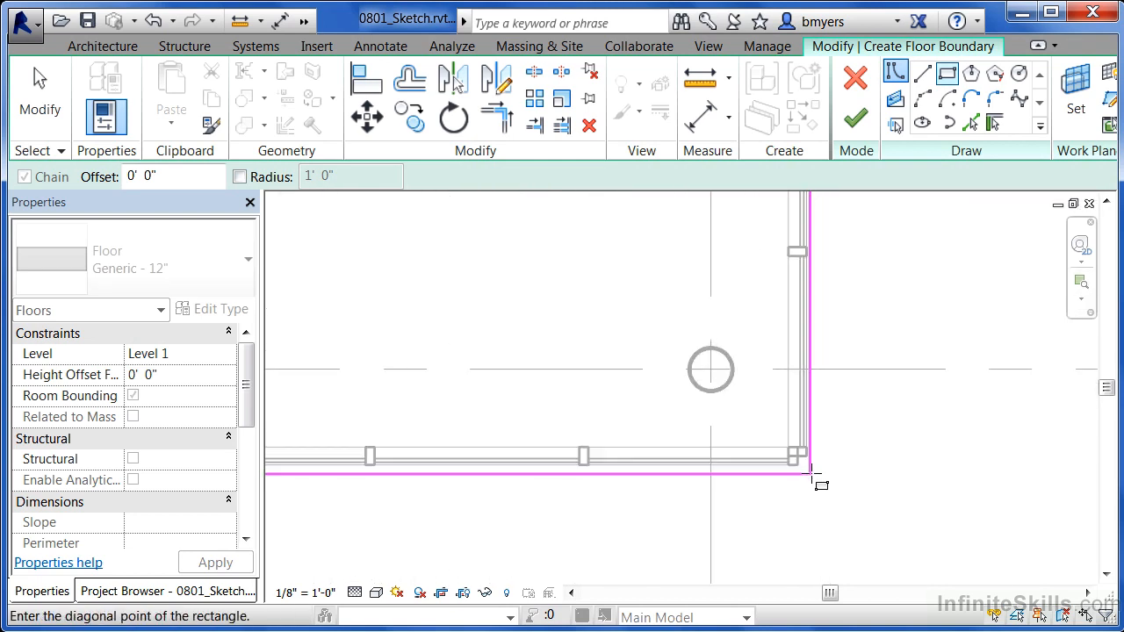
{"action": "left_click", "coordinate": [797, 435]}
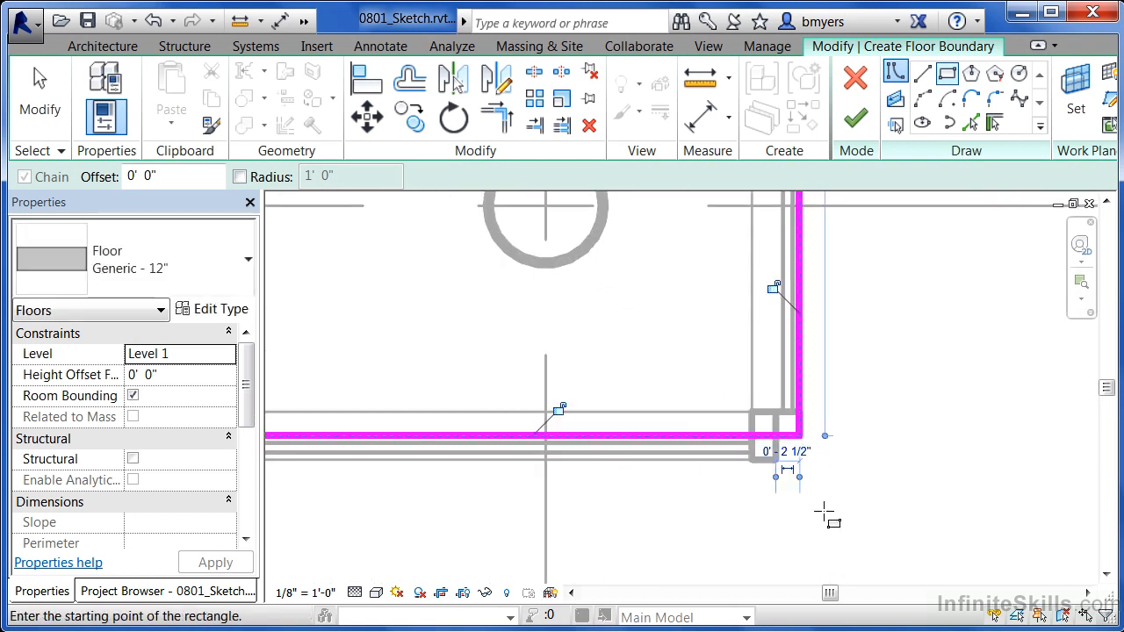
{"action": "key", "text": "Escape"}
{"action": "key", "text": "Escape"}
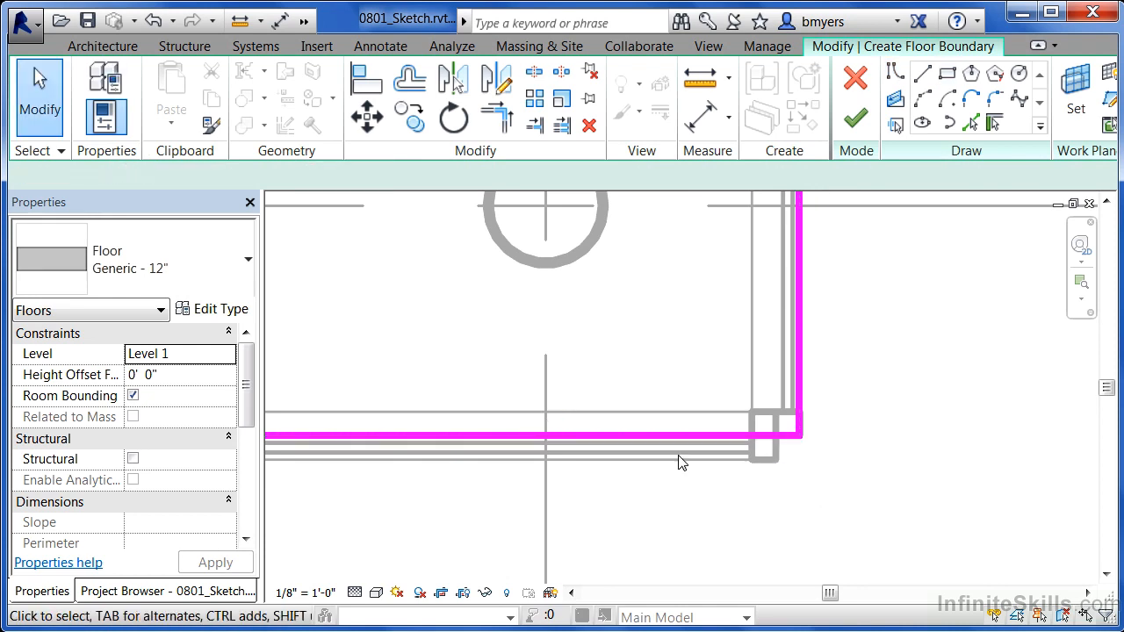
Step: Move the floor boundary line along grid C outward to the outer face of the curtain wall
{"action": "left_click", "coordinate": [527, 434]}
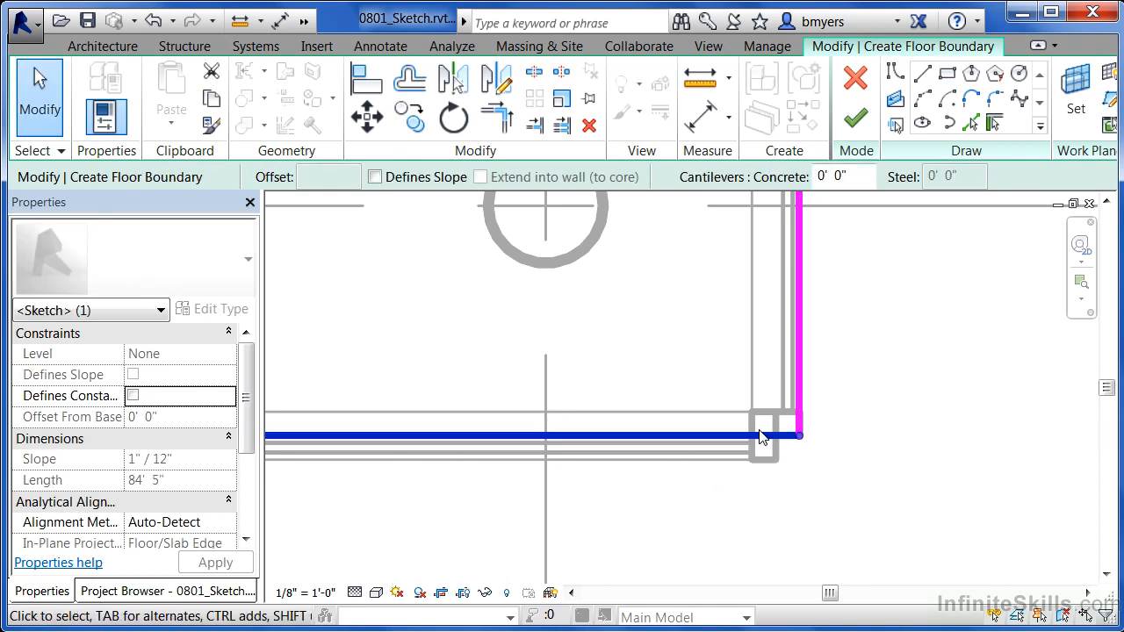
{"action": "left_click_drag", "start_coordinate": [765, 442], "coordinate": [767, 459]}
{"action": "scroll", "coordinate": [848, 506], "scroll_direction": "down", "scroll_amount": 5}
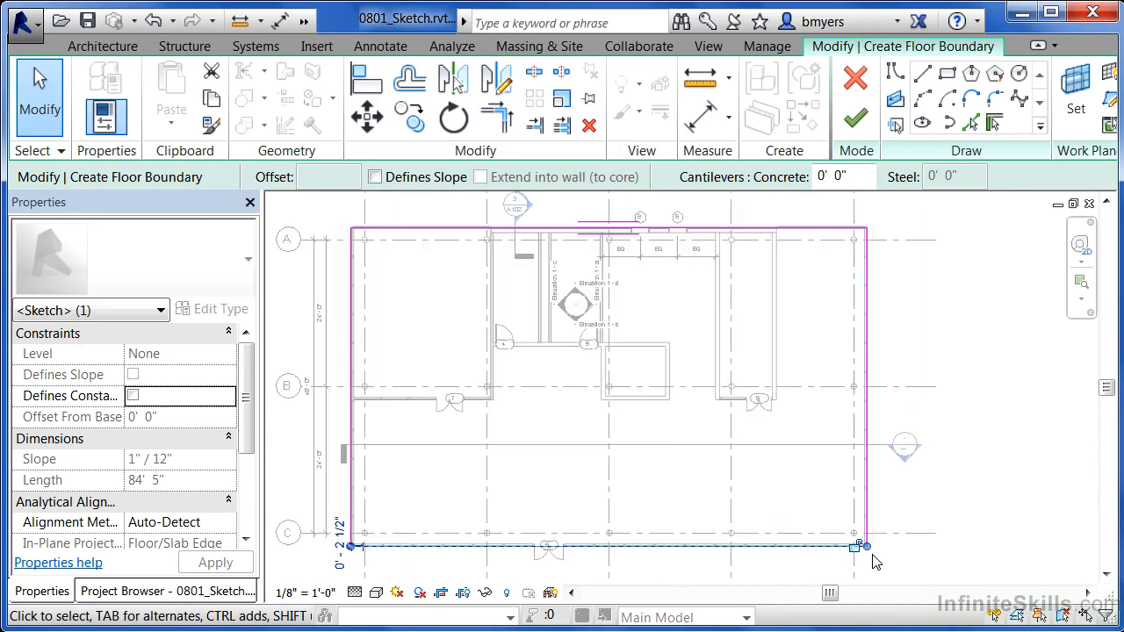
{"action": "scroll", "coordinate": [875, 563], "scroll_direction": "down", "scroll_amount": 3}
Step: Check the boundary corner near grid A-5, finish the floor sketch and deselect the floor
{"action": "scroll", "coordinate": [810, 308], "scroll_direction": "up", "scroll_amount": 6}
{"action": "scroll", "coordinate": [918, 312], "scroll_direction": "up", "scroll_amount": 5}
{"action": "mouse_move", "coordinate": [866, 342]}
{"action": "left_mouse_down"}
{"action": "mouse_move", "coordinate": [863, 318]}
{"action": "mouse_move", "coordinate": [958, 327]}
{"action": "left_mouse_up"}
{"action": "left_click", "coordinate": [985, 290]}
{"action": "scroll", "coordinate": [987, 289], "scroll_direction": "down", "scroll_amount": 4}
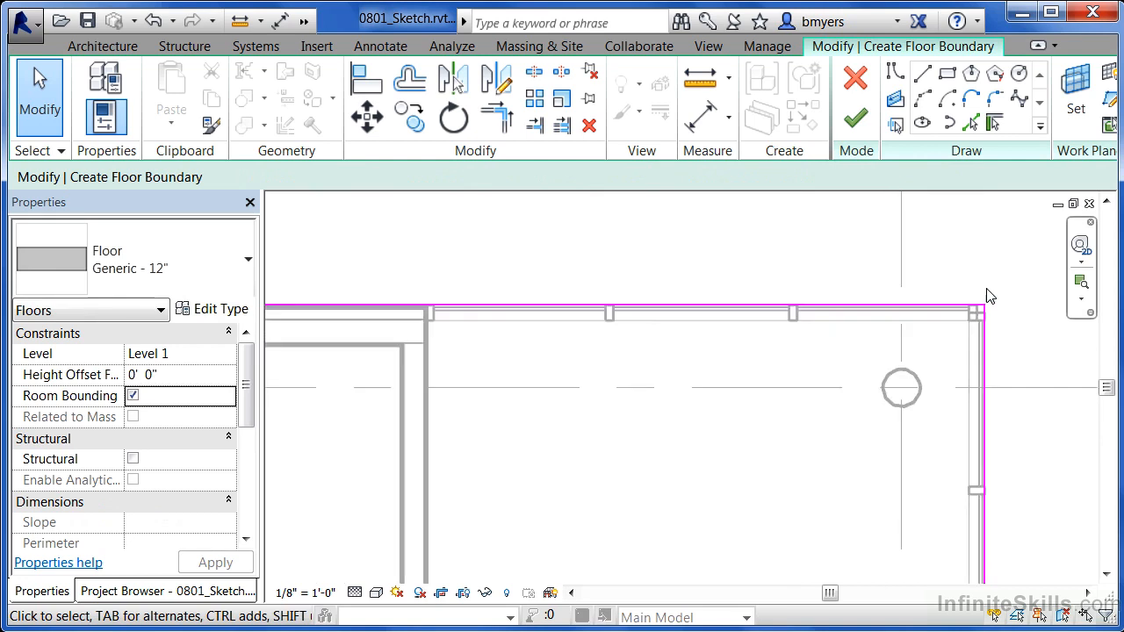
{"action": "scroll", "coordinate": [986, 296], "scroll_direction": "down", "scroll_amount": 5}
{"action": "middle_click_drag", "start_coordinate": [936, 431], "coordinate": [890, 357]}
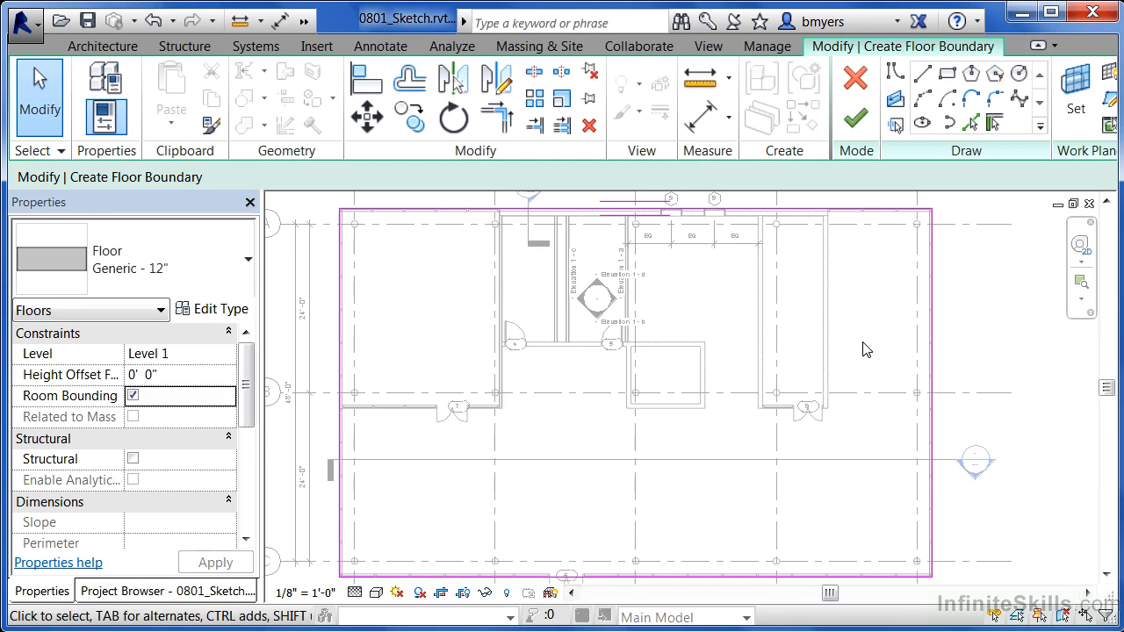
{"action": "left_click", "coordinate": [857, 118]}
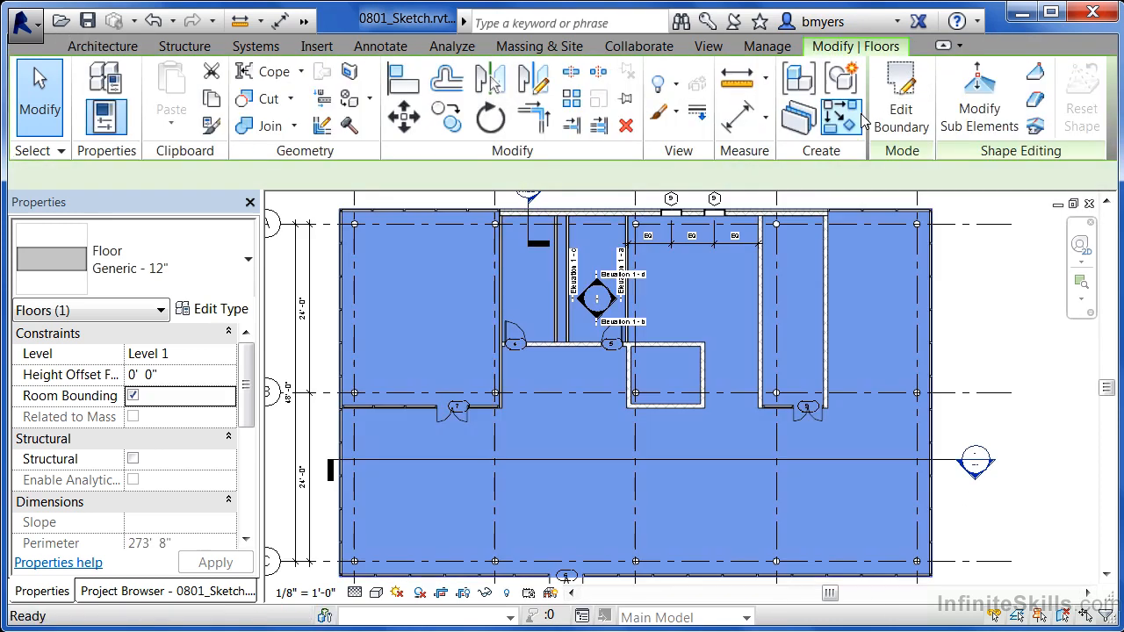
{"action": "left_click", "coordinate": [983, 390]}
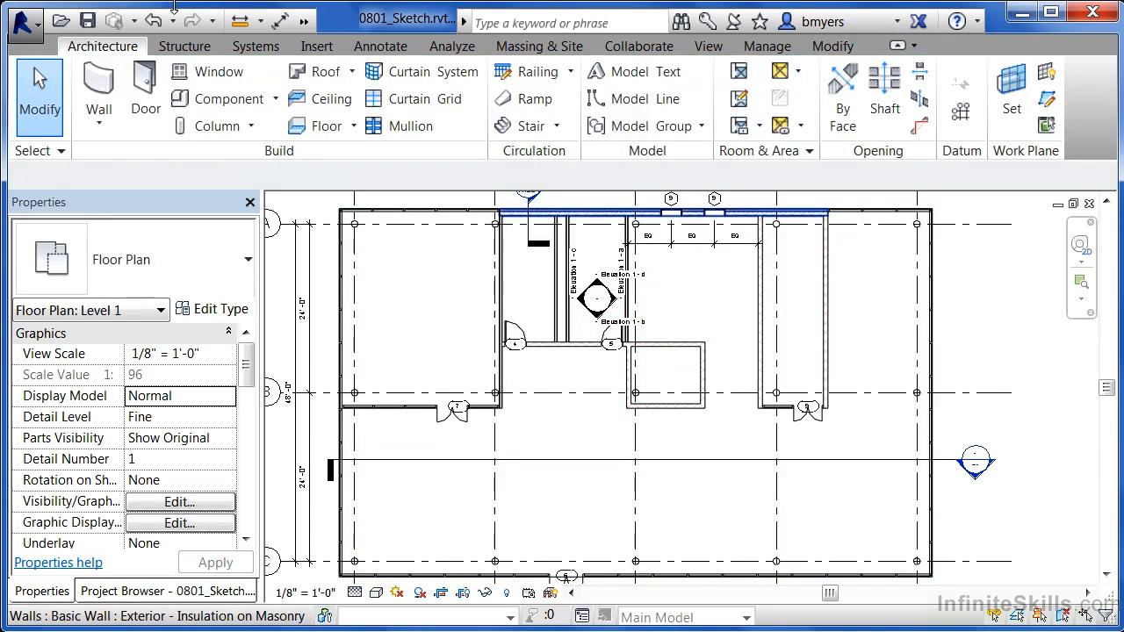
Step: In the default 3D view, change the building's floor to the Generic - 12" - Filled type
{"action": "left_click", "coordinate": [303, 20]}
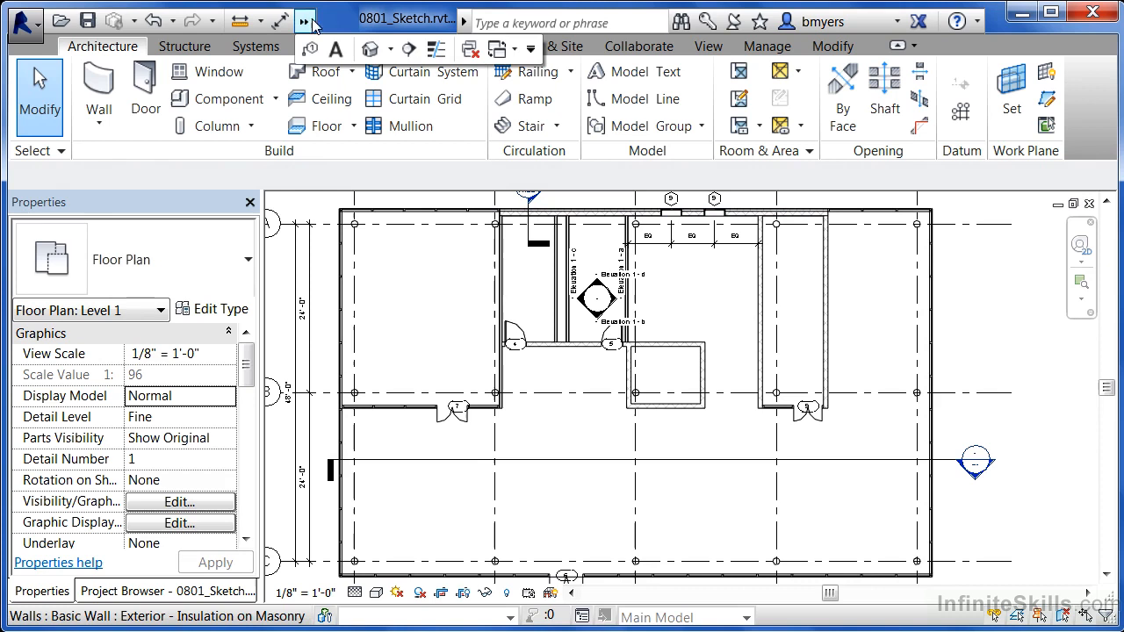
{"action": "left_click", "coordinate": [370, 50]}
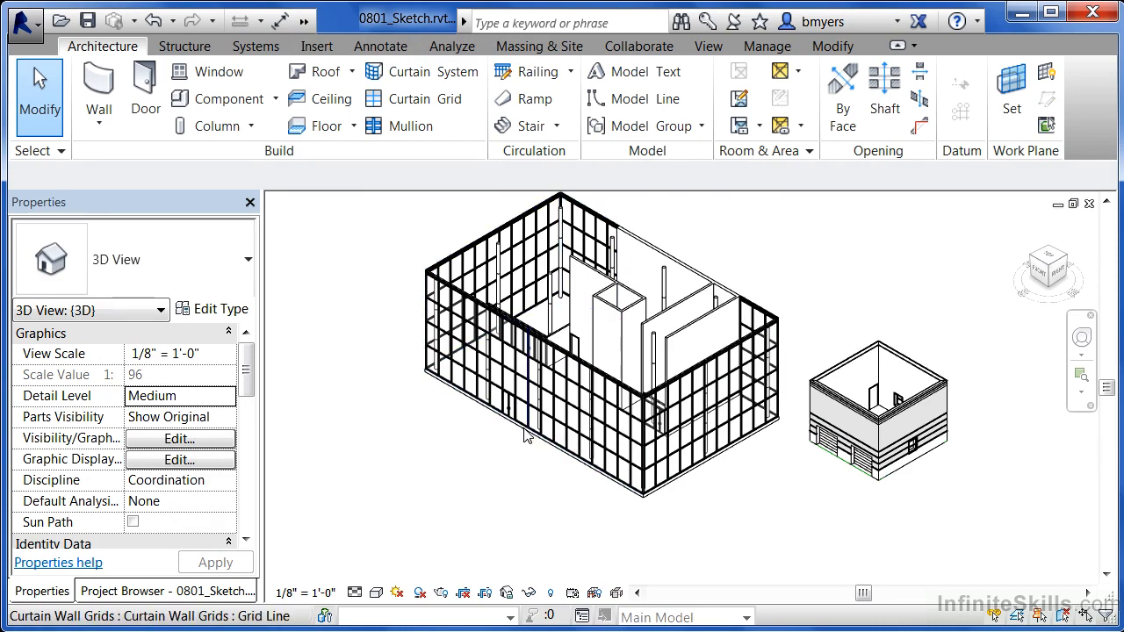
{"action": "scroll", "coordinate": [527, 436], "scroll_direction": "up", "scroll_amount": 5}
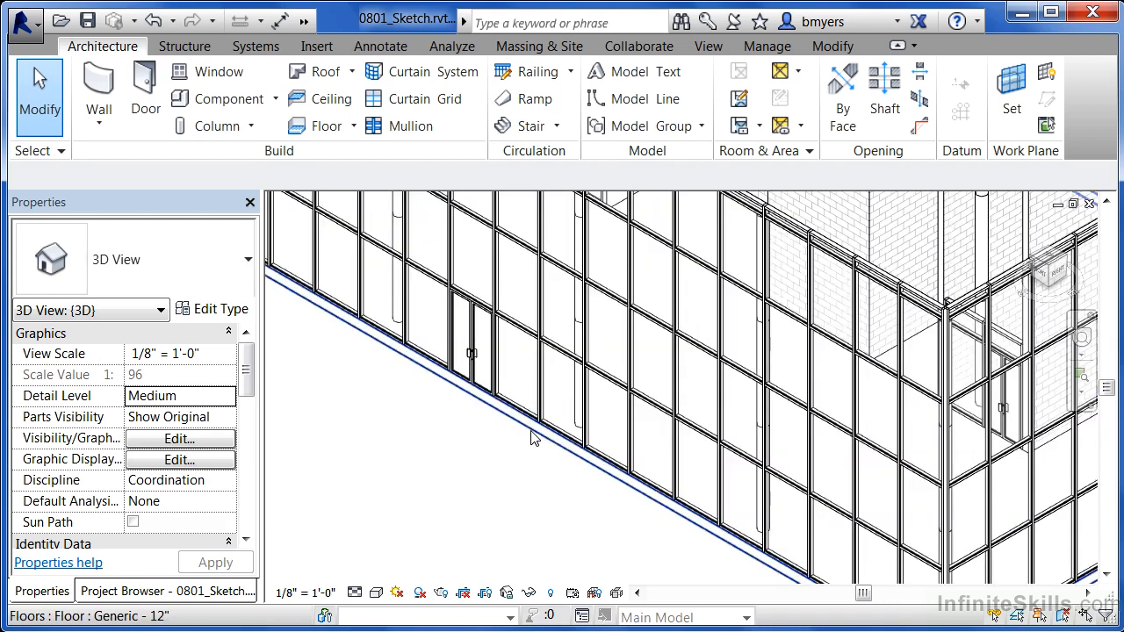
{"action": "left_click", "coordinate": [533, 438]}
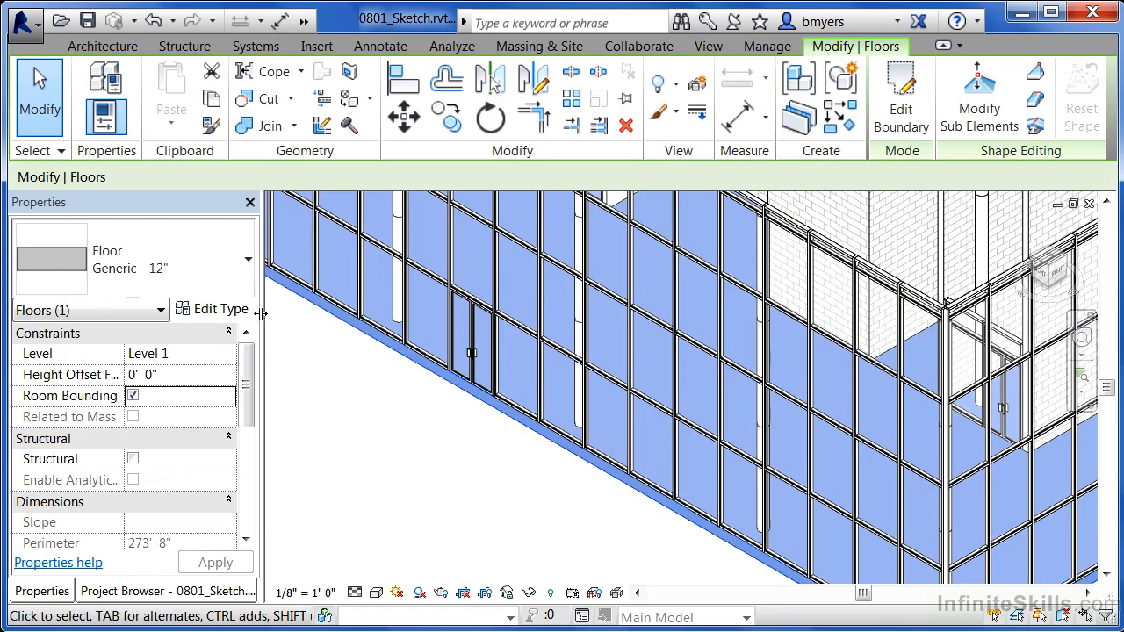
{"action": "left_click", "coordinate": [232, 285]}
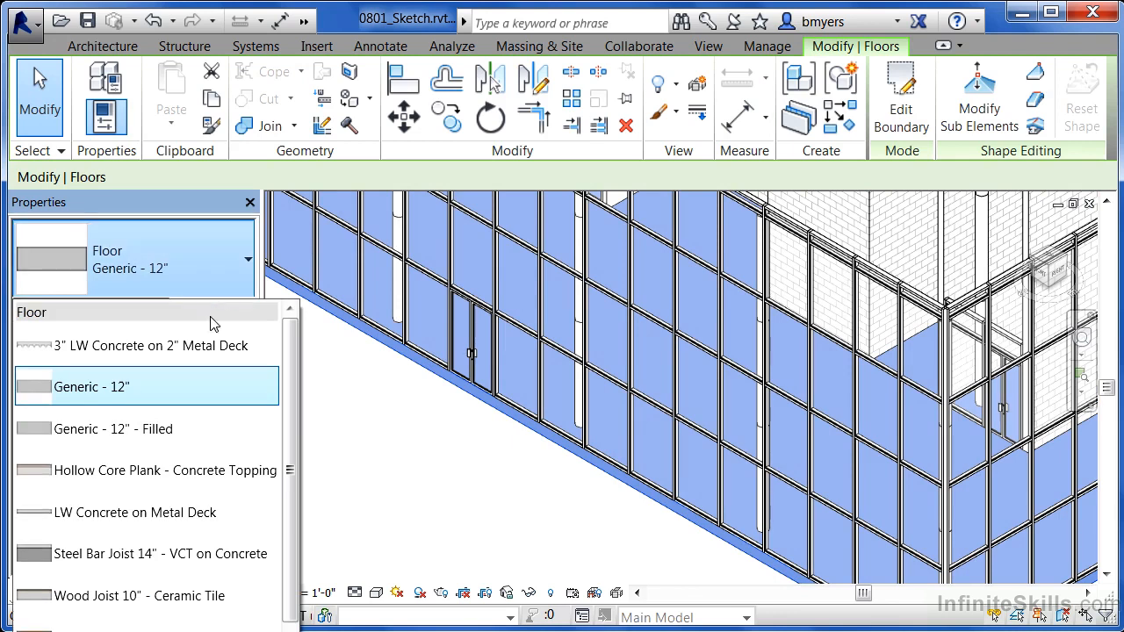
{"action": "left_click", "coordinate": [176, 431]}
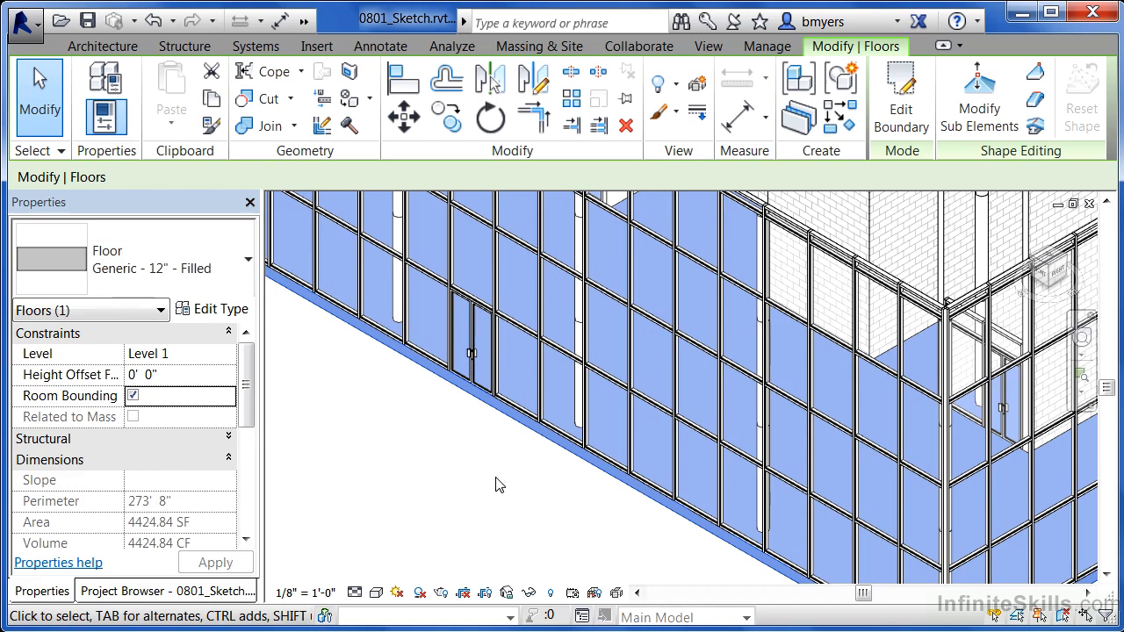
{"action": "key", "text": "Escape"}
{"action": "scroll", "coordinate": [496, 485], "scroll_direction": "down", "scroll_amount": 6}
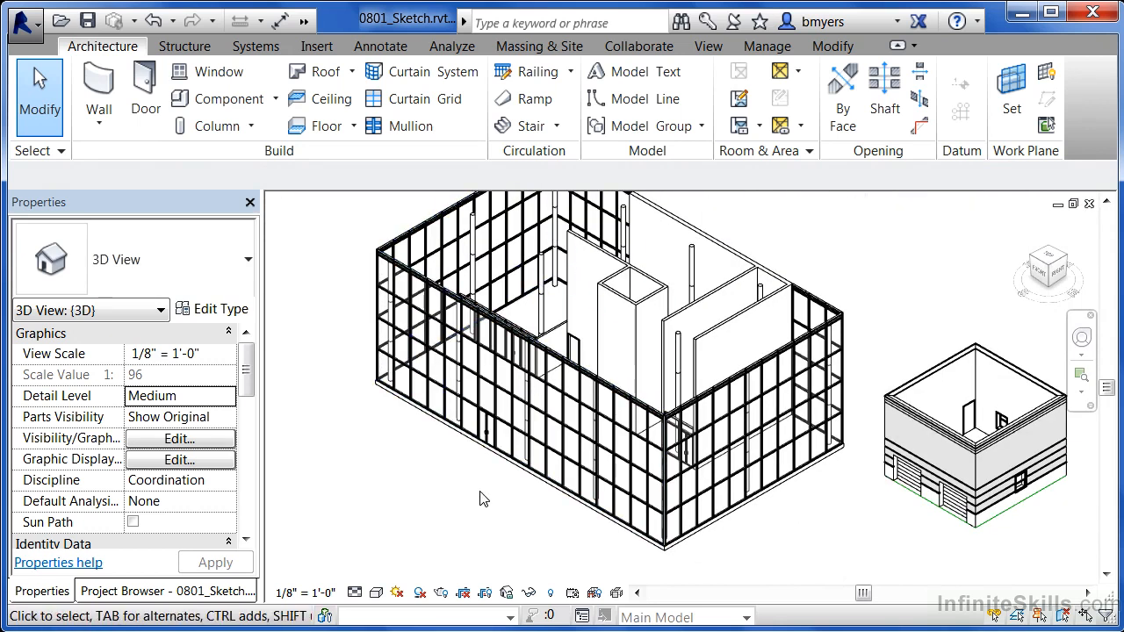
Step: Open the Level 2 floor plan and bring the whole building into view
{"action": "left_click", "coordinate": [237, 588]}
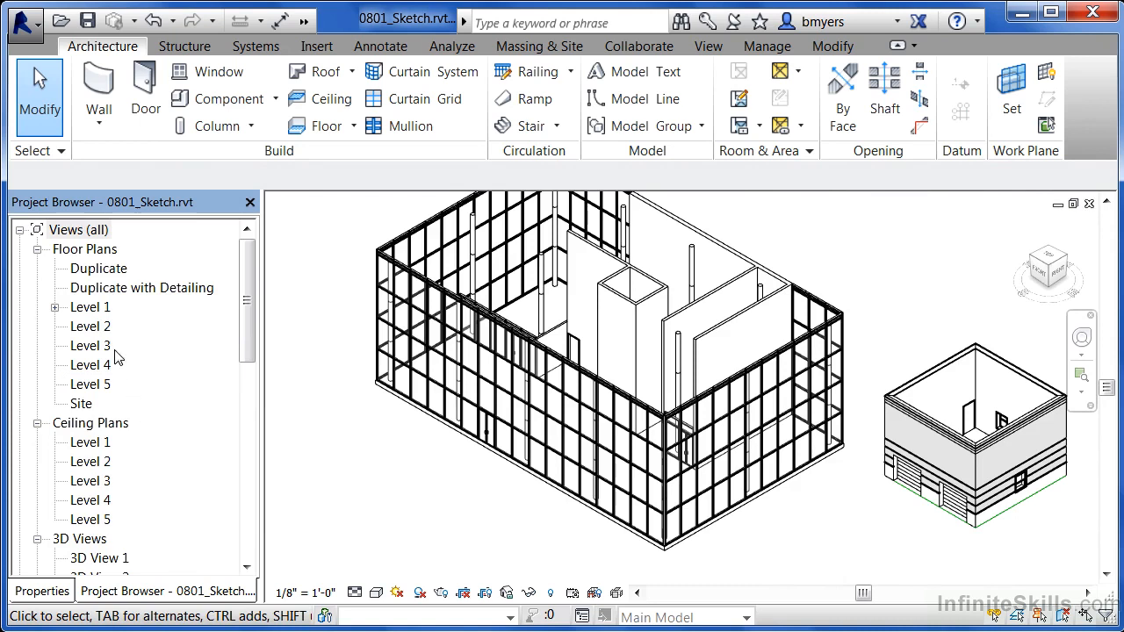
{"action": "double_click", "coordinate": [98, 326]}
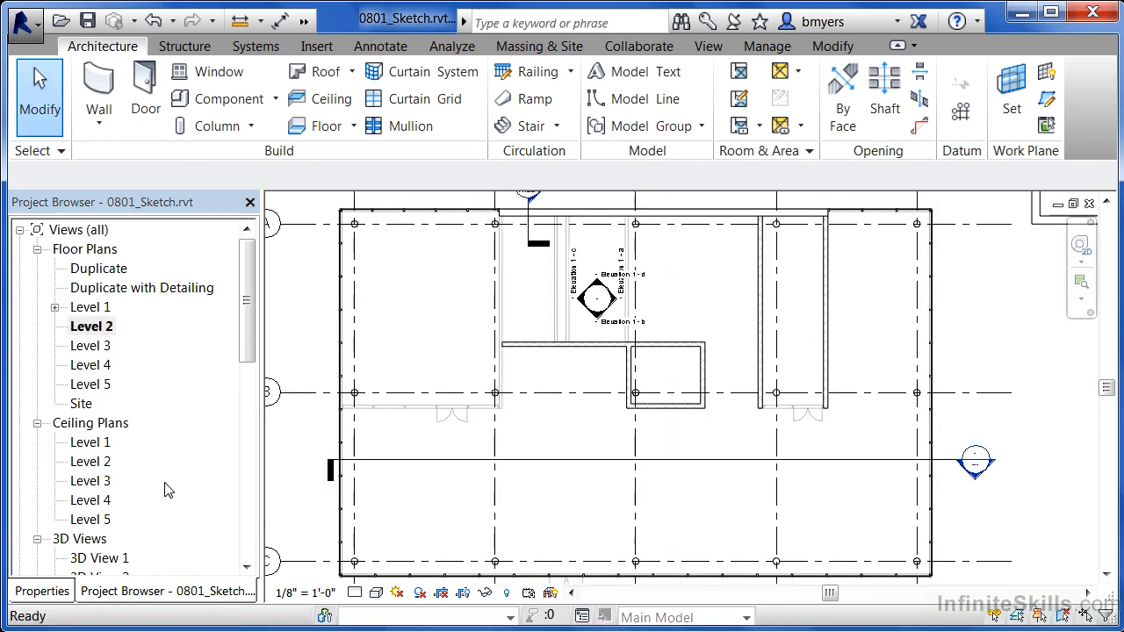
{"action": "scroll", "coordinate": [315, 554], "scroll_direction": "down", "scroll_amount": 1}
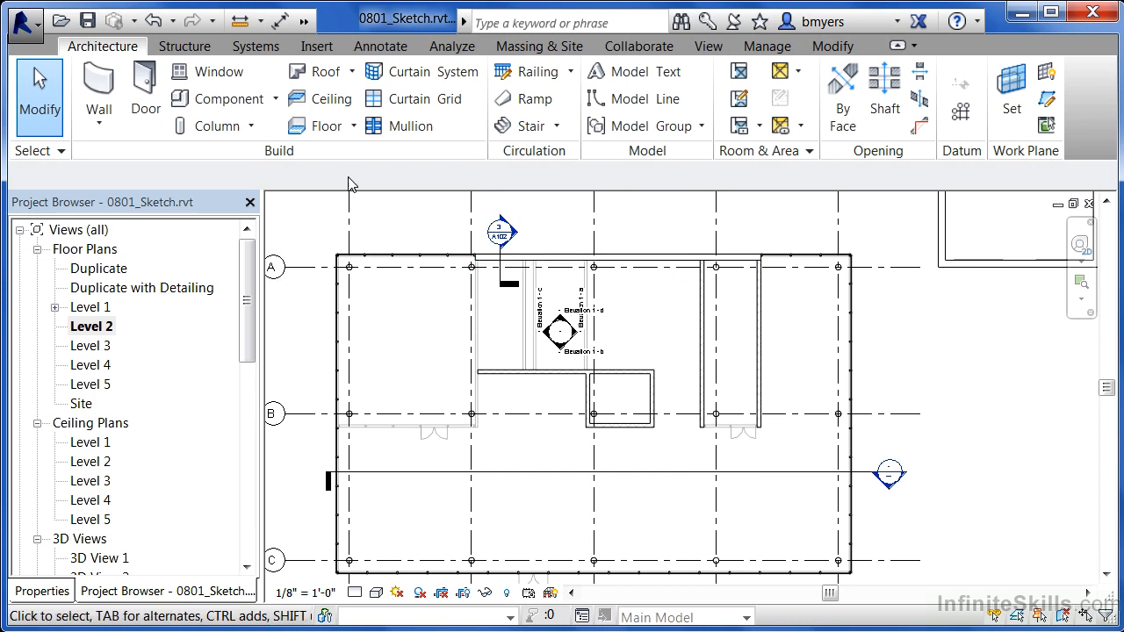
Step: Start a Level 2 floor and sketch a boundary line along the curtain wall's inner face, from the A-1 corner to the masonry wall near grid 2
{"action": "left_click", "coordinate": [335, 131]}
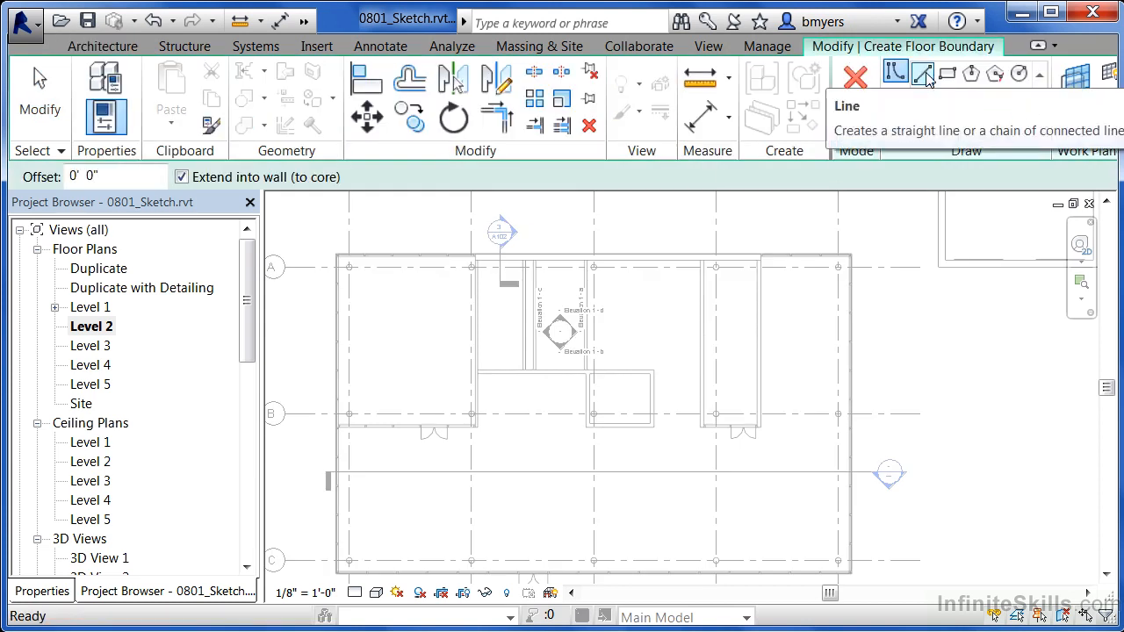
{"action": "left_click", "coordinate": [921, 73]}
{"action": "scroll", "coordinate": [344, 258], "scroll_direction": "up", "scroll_amount": 4}
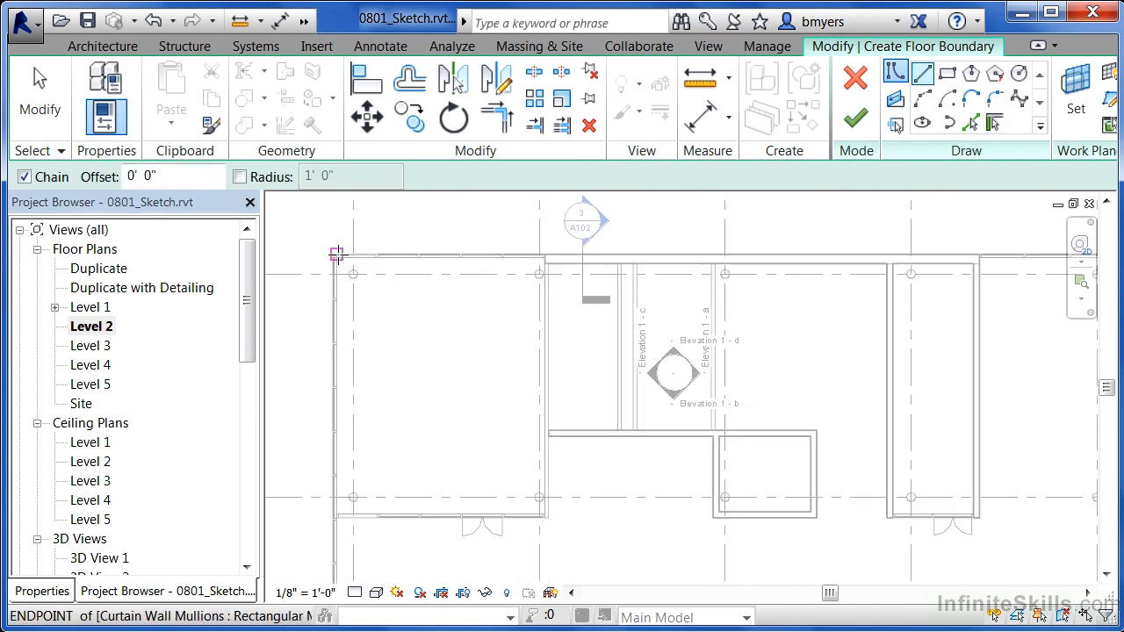
{"action": "scroll", "coordinate": [341, 257], "scroll_direction": "up", "scroll_amount": 5}
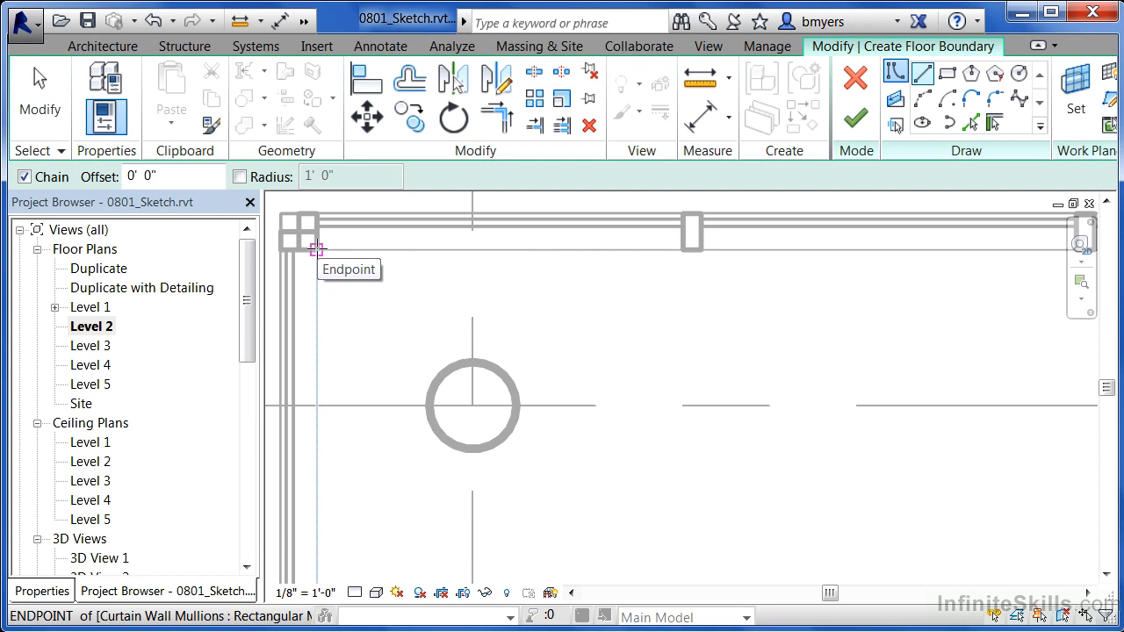
{"action": "left_click", "coordinate": [316, 250]}
{"action": "scroll", "coordinate": [325, 255], "scroll_direction": "down", "scroll_amount": 5}
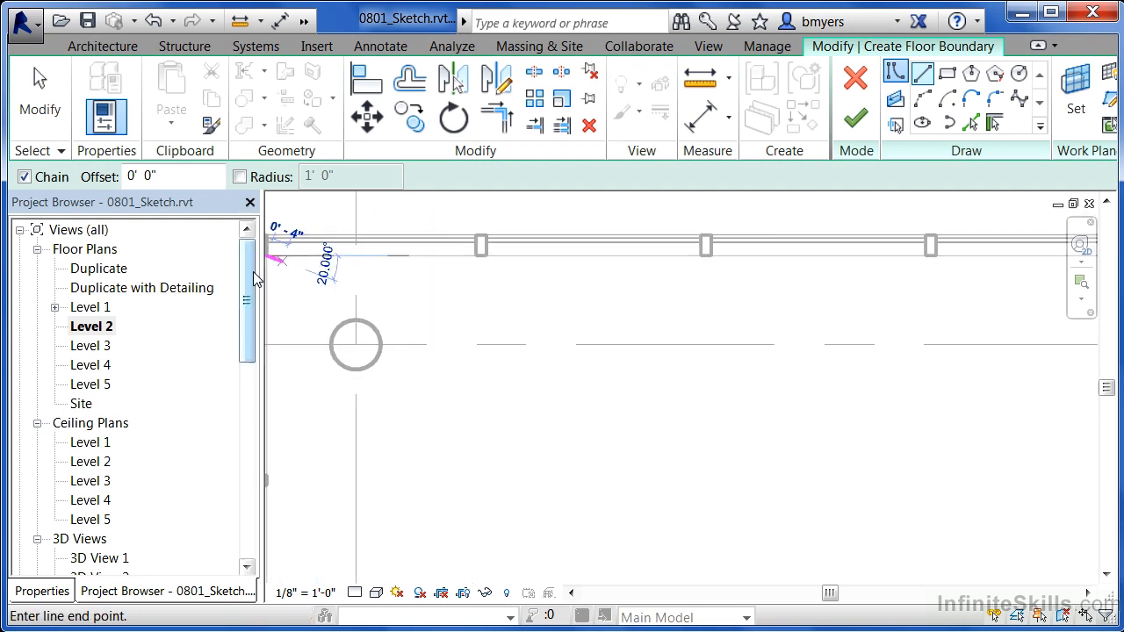
{"action": "scroll", "coordinate": [709, 261], "scroll_direction": "up", "scroll_amount": 5}
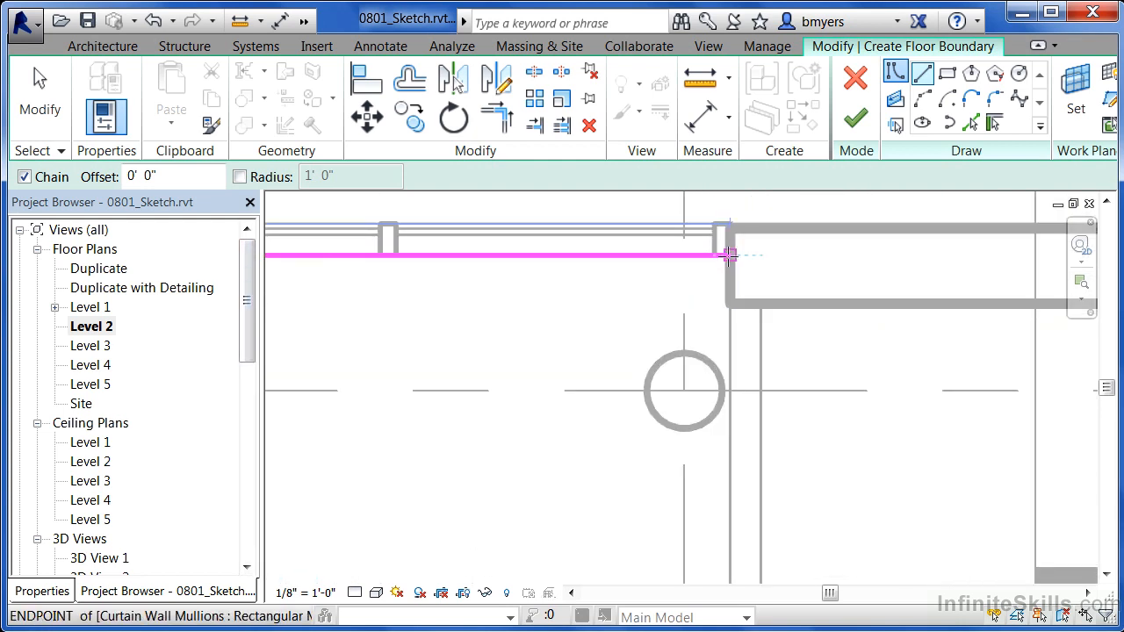
{"action": "left_click", "coordinate": [729, 254]}
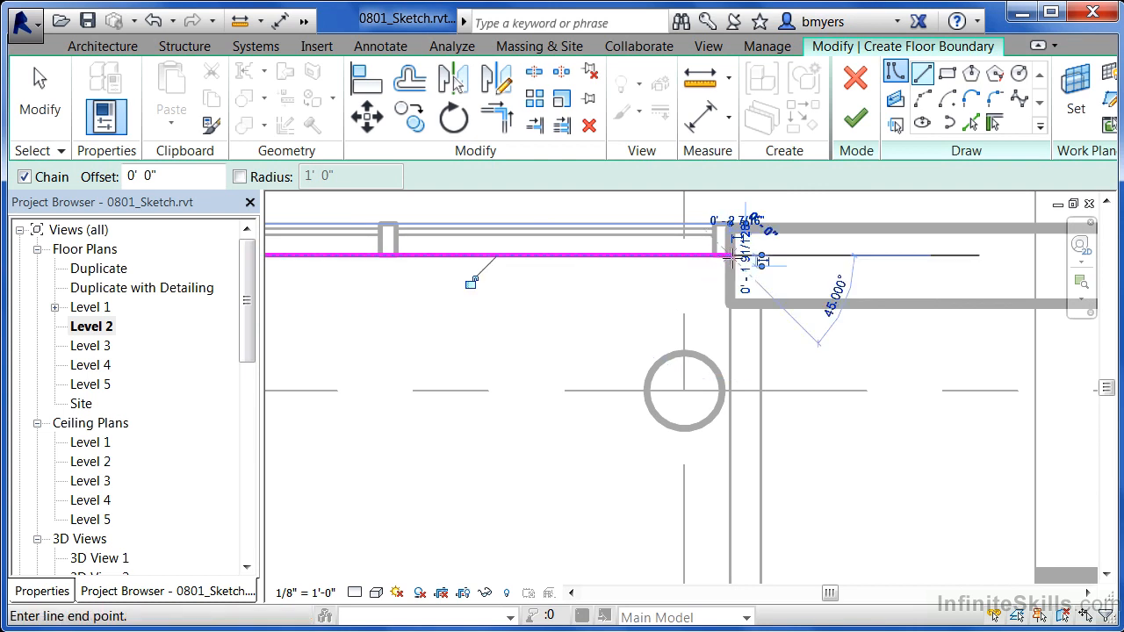
Step: Add a boundary line by picking the exterior masonry wall along grid A, with the line extended into the wall core
{"action": "left_click", "coordinate": [994, 124]}
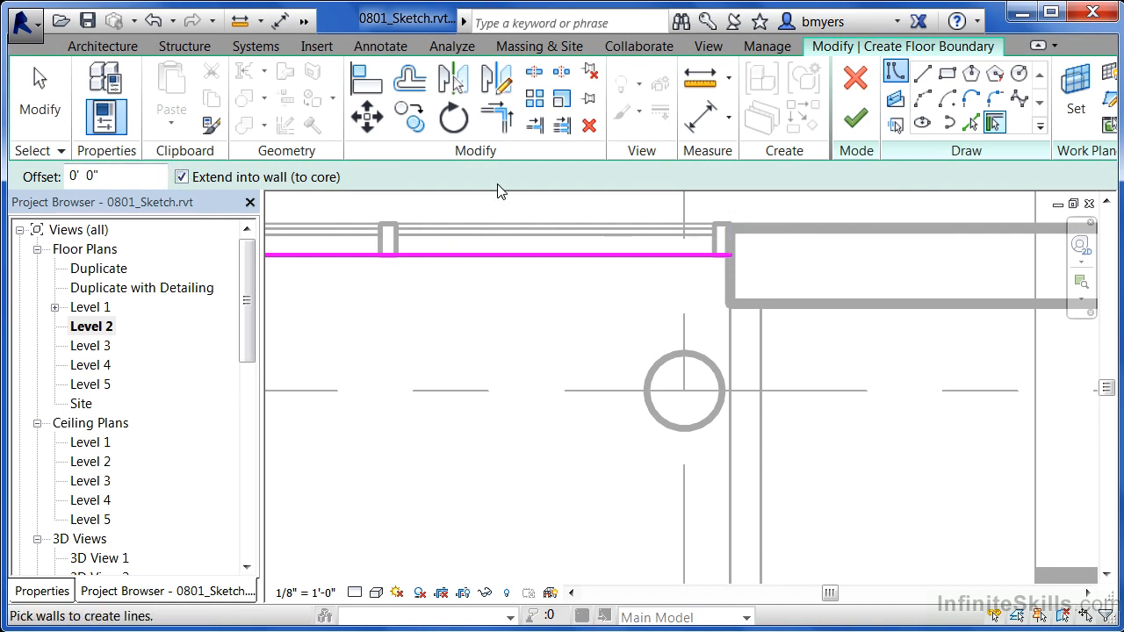
{"action": "scroll", "coordinate": [386, 338], "scroll_direction": "down", "scroll_amount": 3}
{"action": "scroll", "coordinate": [494, 369], "scroll_direction": "up", "scroll_amount": 2}
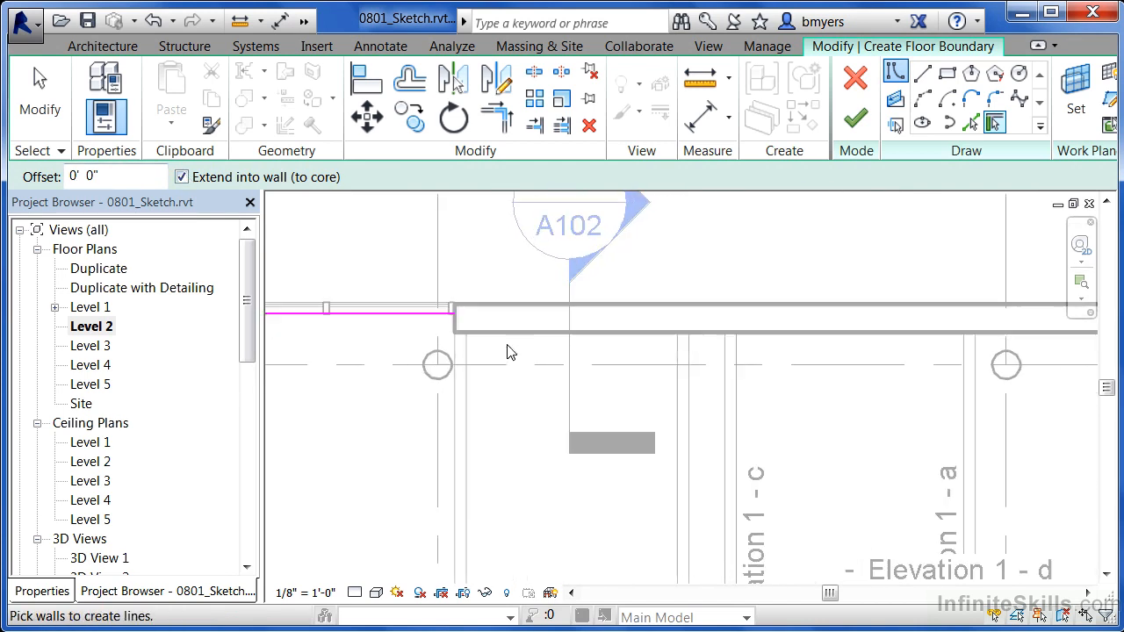
{"action": "scroll", "coordinate": [522, 310], "scroll_direction": "up", "scroll_amount": 2}
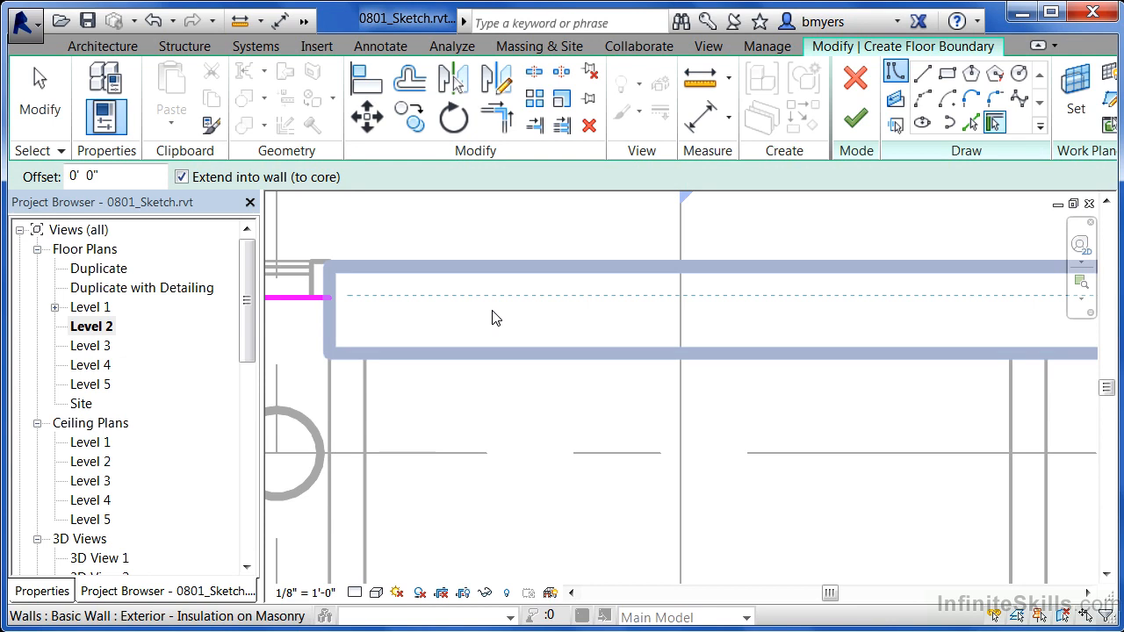
{"action": "left_click", "coordinate": [182, 178]}
{"action": "left_click", "coordinate": [181, 177]}
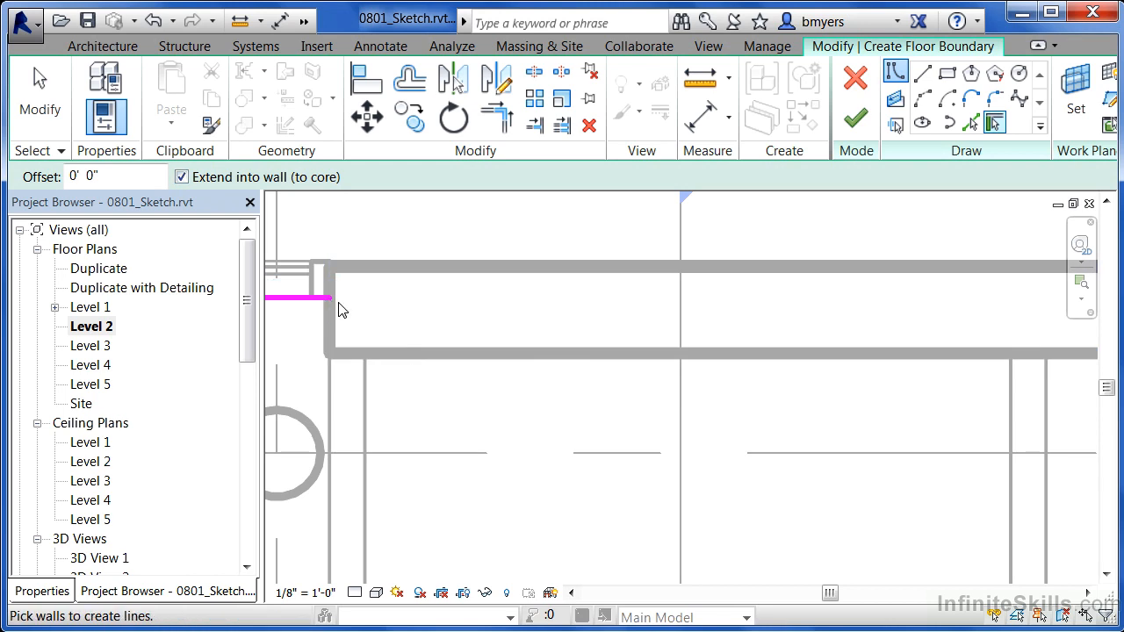
{"action": "left_click", "coordinate": [457, 278]}
Step: Draw a boundary line along the curtain wall's inner face from the masonry wall's end near grid 4 to the A-5 corner
{"action": "scroll", "coordinate": [299, 413], "scroll_direction": "down", "scroll_amount": 2}
{"action": "scroll", "coordinate": [427, 342], "scroll_direction": "down", "scroll_amount": 5}
{"action": "scroll", "coordinate": [716, 345], "scroll_direction": "up", "scroll_amount": 4}
{"action": "scroll", "coordinate": [702, 346], "scroll_direction": "up", "scroll_amount": 3}
{"action": "key", "text": "l"}
{"action": "key", "text": "i"}
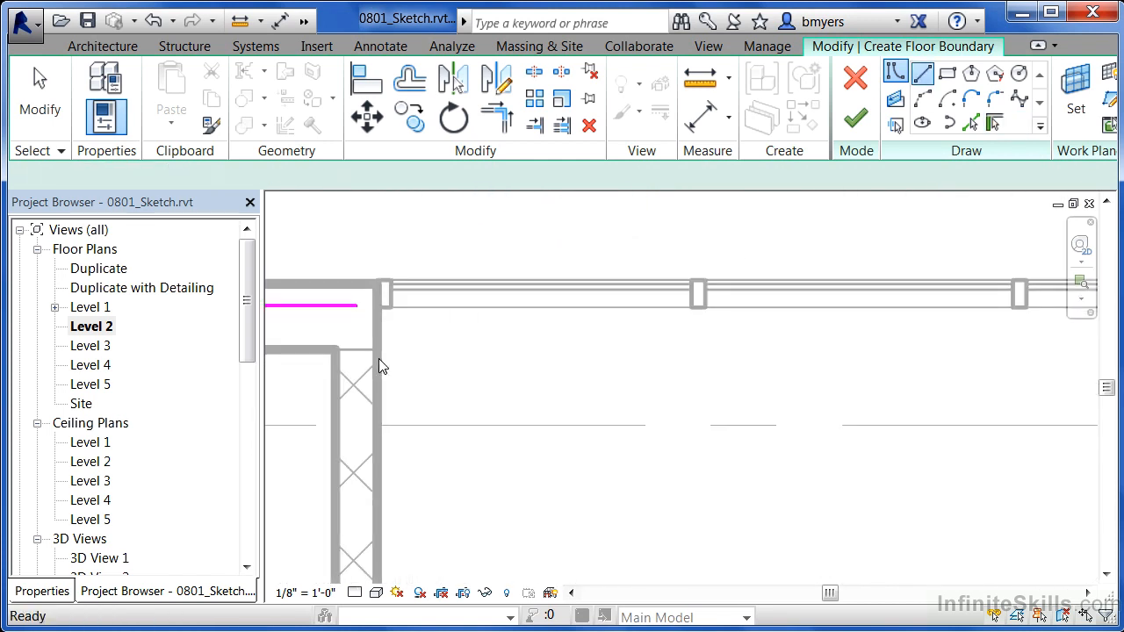
{"action": "left_click", "coordinate": [376, 307]}
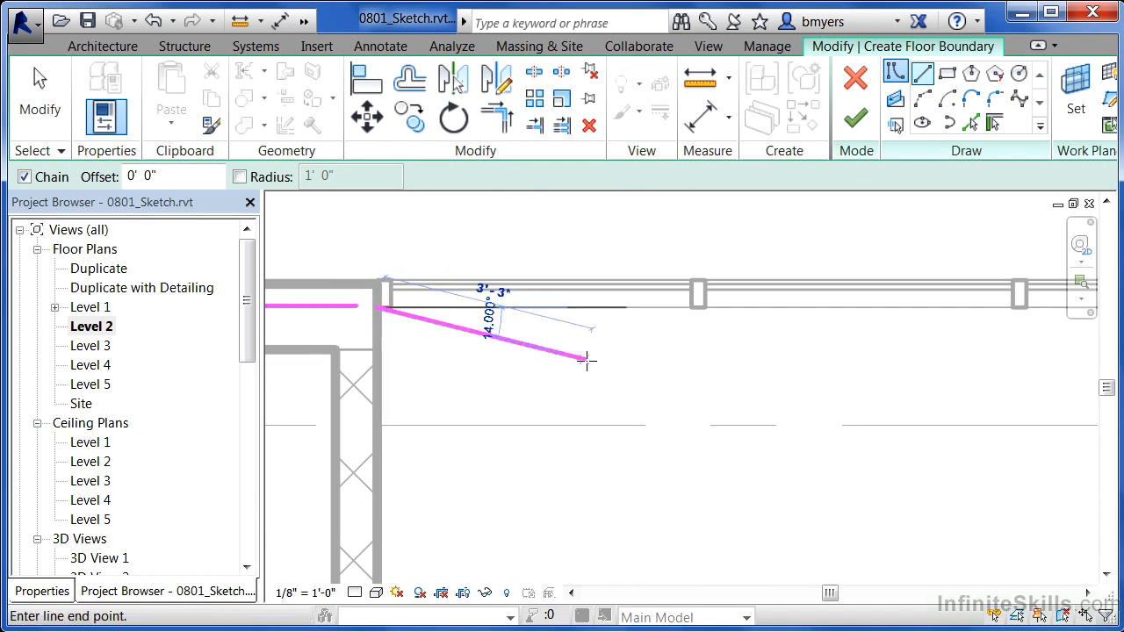
{"action": "scroll", "coordinate": [647, 301], "scroll_direction": "down", "scroll_amount": 2}
{"action": "scroll", "coordinate": [838, 301], "scroll_direction": "up", "scroll_amount": 2}
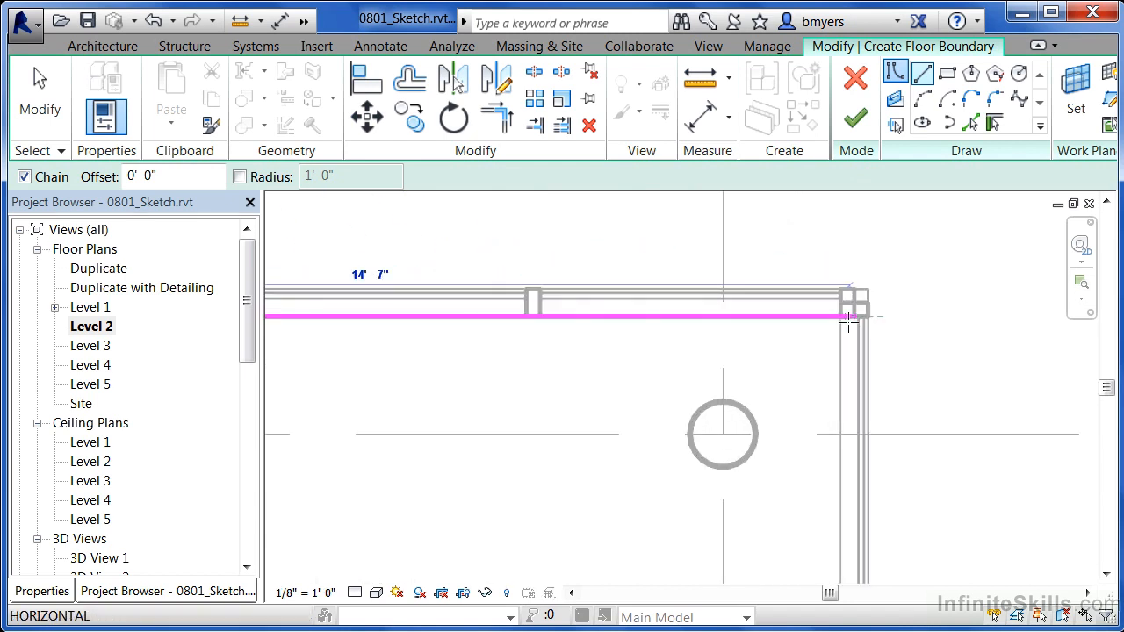
{"action": "left_click", "coordinate": [853, 299]}
Step: Continue the boundary along the inner faces of the curtain walls from A-5 through the C-5 and C-1 corners back to A-1
{"action": "scroll", "coordinate": [849, 290], "scroll_direction": "down", "scroll_amount": 3}
{"action": "scroll", "coordinate": [849, 290], "scroll_direction": "down", "scroll_amount": 5}
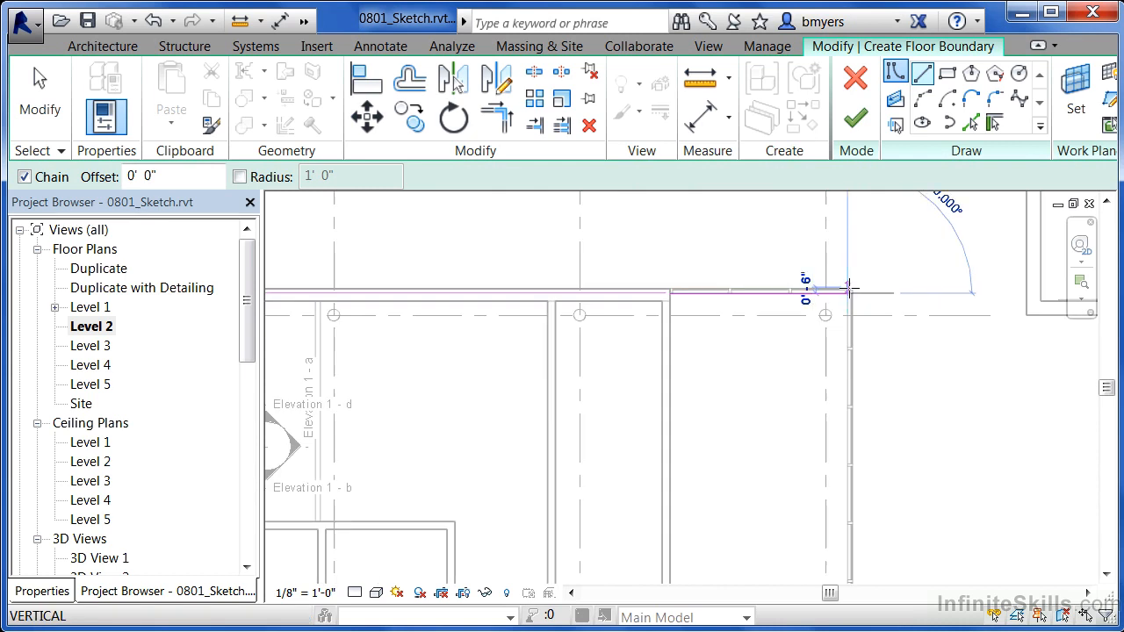
{"action": "scroll", "coordinate": [856, 477], "scroll_direction": "up", "scroll_amount": 5}
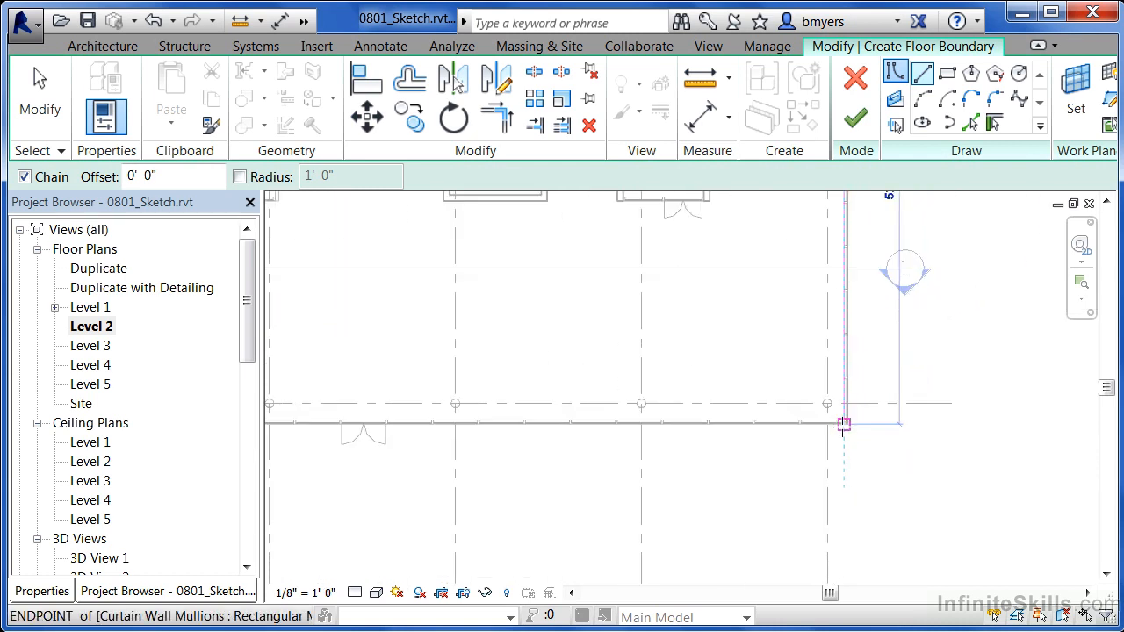
{"action": "left_click", "coordinate": [873, 432]}
{"action": "scroll", "coordinate": [871, 433], "scroll_direction": "down", "scroll_amount": 4}
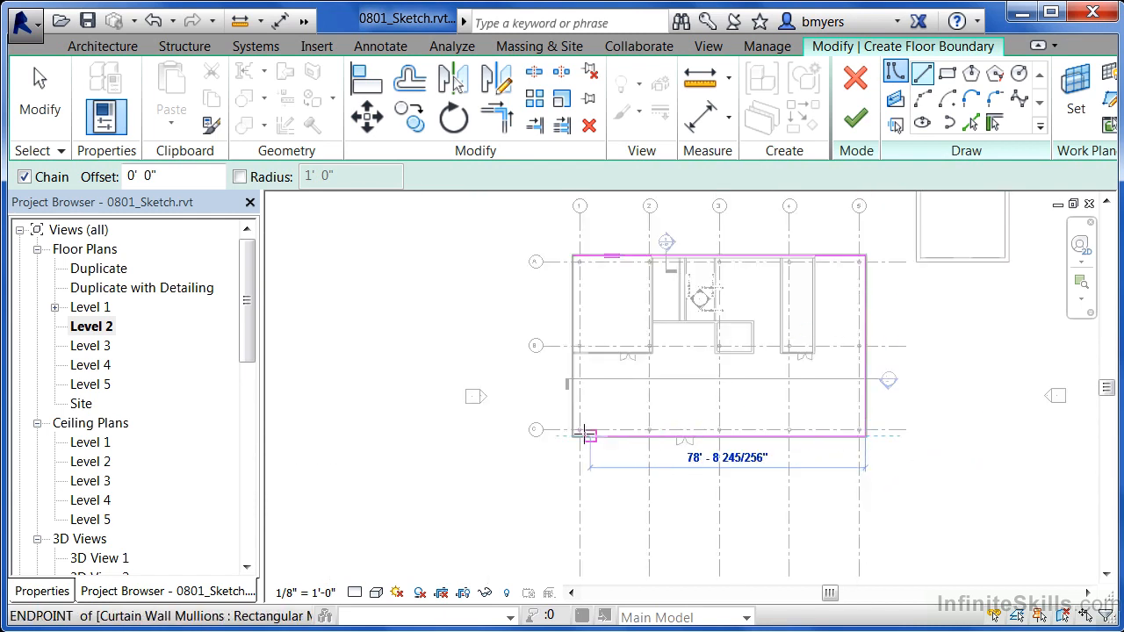
{"action": "scroll", "coordinate": [580, 432], "scroll_direction": "up", "scroll_amount": 5}
{"action": "scroll", "coordinate": [559, 436], "scroll_direction": "up", "scroll_amount": 2}
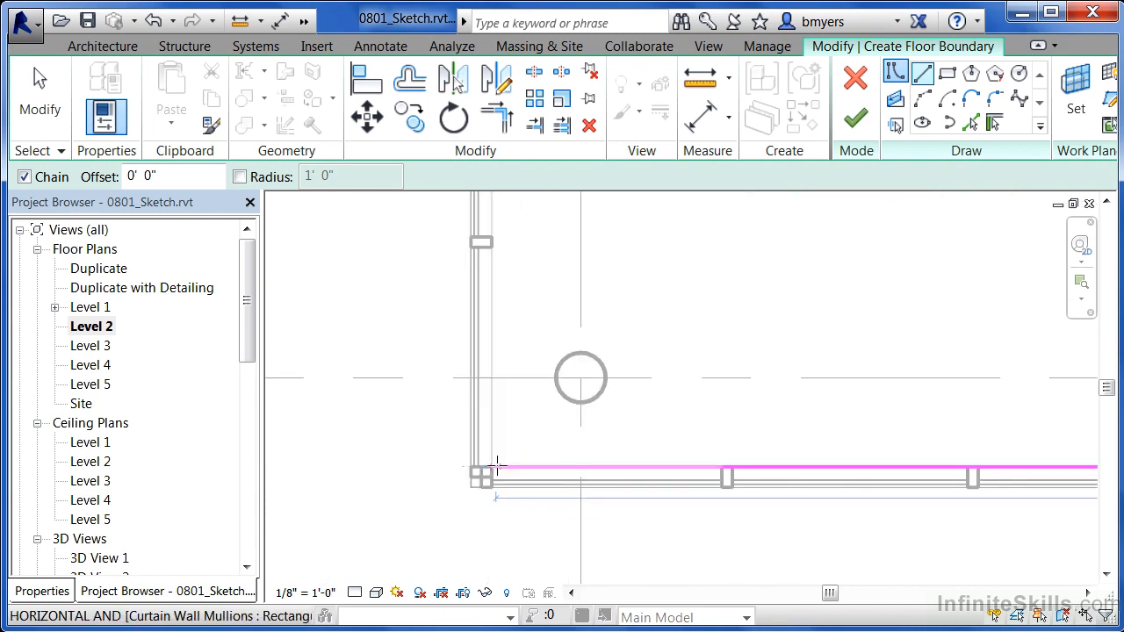
{"action": "left_click", "coordinate": [481, 468]}
{"action": "scroll", "coordinate": [458, 555], "scroll_direction": "down", "scroll_amount": 5}
{"action": "scroll", "coordinate": [458, 272], "scroll_direction": "up", "scroll_amount": 5}
{"action": "left_click", "coordinate": [454, 272]}
Step: Try to stretch the masonry wall's boundary line to the adjoining line's end near grid 2
{"action": "scroll", "coordinate": [351, 451], "scroll_direction": "down", "scroll_amount": 5}
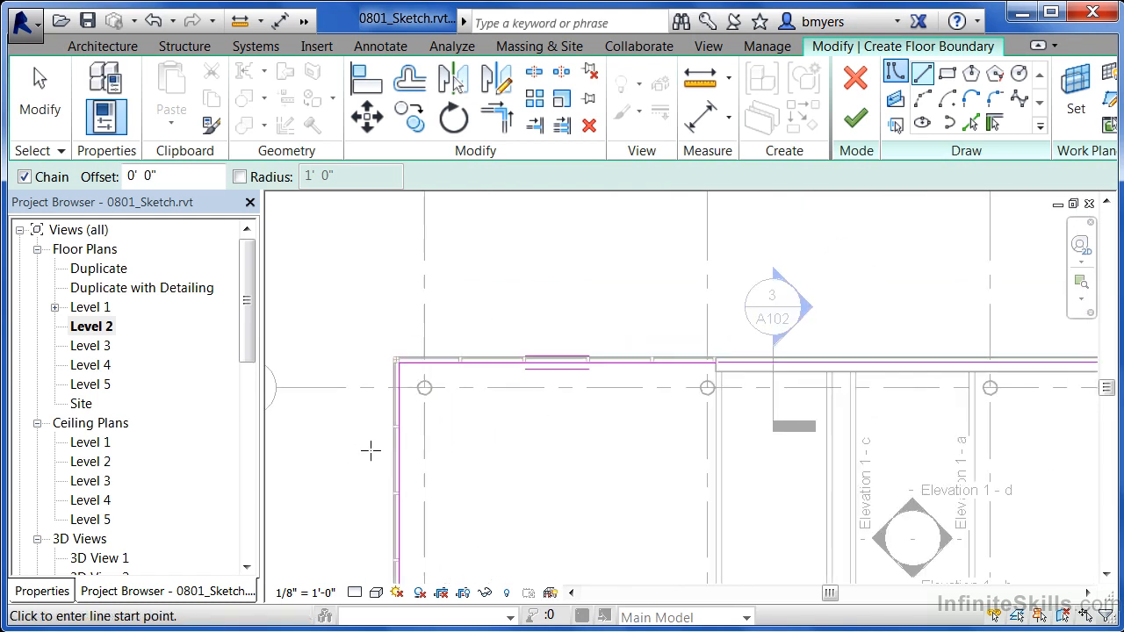
{"action": "scroll", "coordinate": [567, 401], "scroll_direction": "up", "scroll_amount": 4}
{"action": "scroll", "coordinate": [566, 401], "scroll_direction": "up", "scroll_amount": 6}
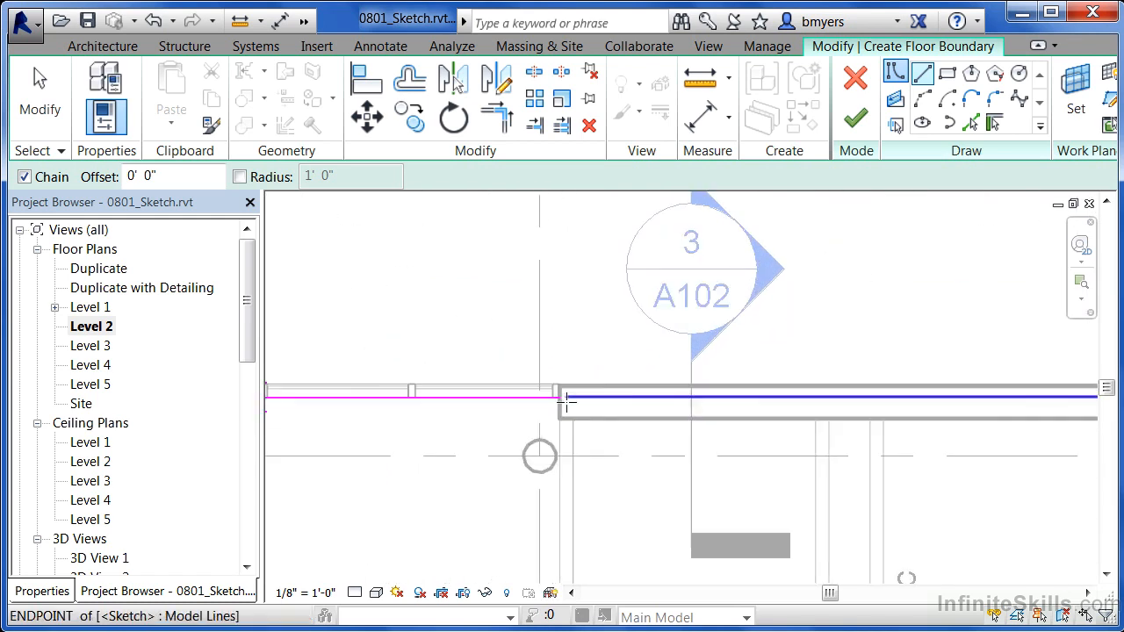
{"action": "key", "text": "Escape"}
{"action": "left_click", "coordinate": [626, 376]}
{"action": "left_click_drag", "start_coordinate": [616, 372], "coordinate": [582, 369]}
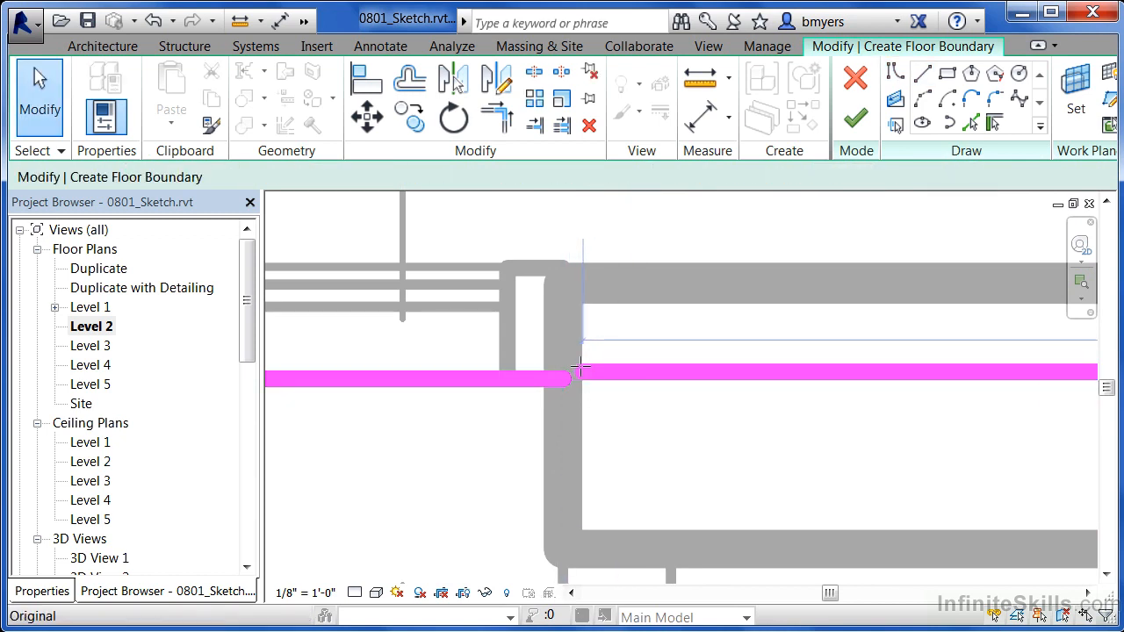
{"action": "left_click", "coordinate": [581, 371]}
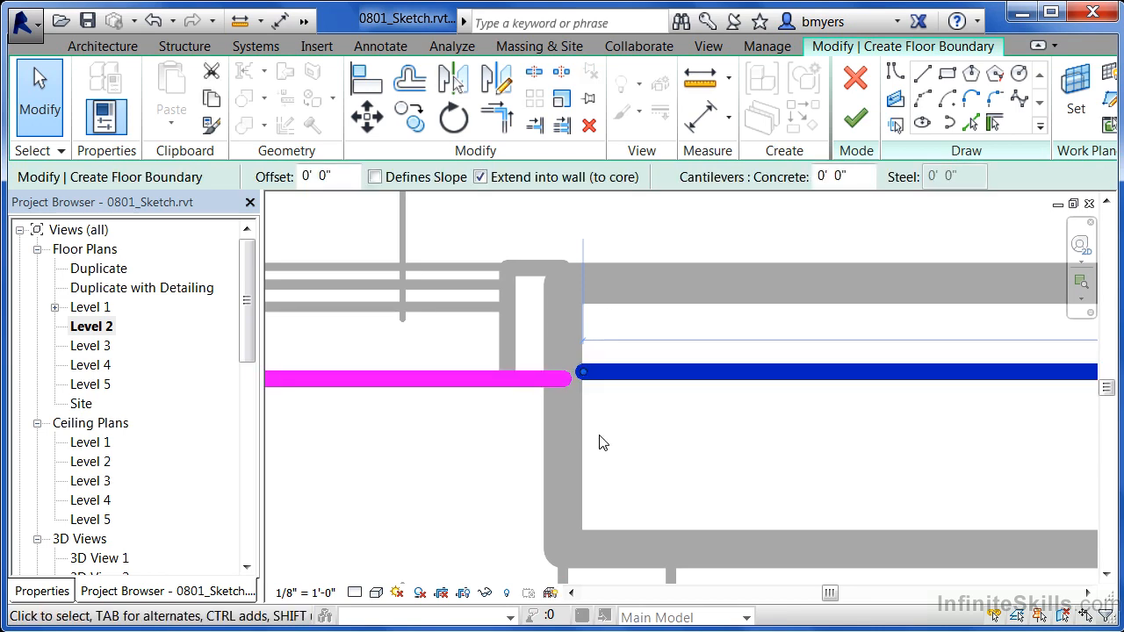
Step: Turn on thin lines and stretch the masonry wall's boundary line to the wall's end face near grid 2
{"action": "left_click", "coordinate": [708, 48]}
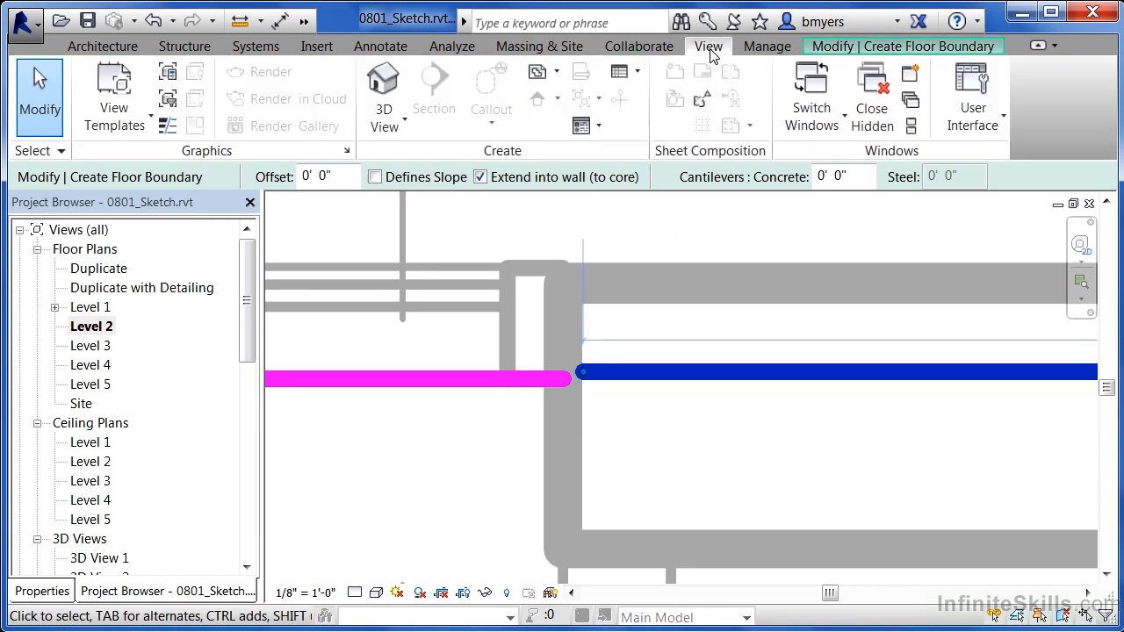
{"action": "left_click", "coordinate": [167, 125]}
{"action": "scroll", "coordinate": [593, 382], "scroll_direction": "up", "scroll_amount": 4}
{"action": "left_click", "coordinate": [575, 369]}
{"action": "left_click_drag", "start_coordinate": [574, 368], "coordinate": [527, 369]}
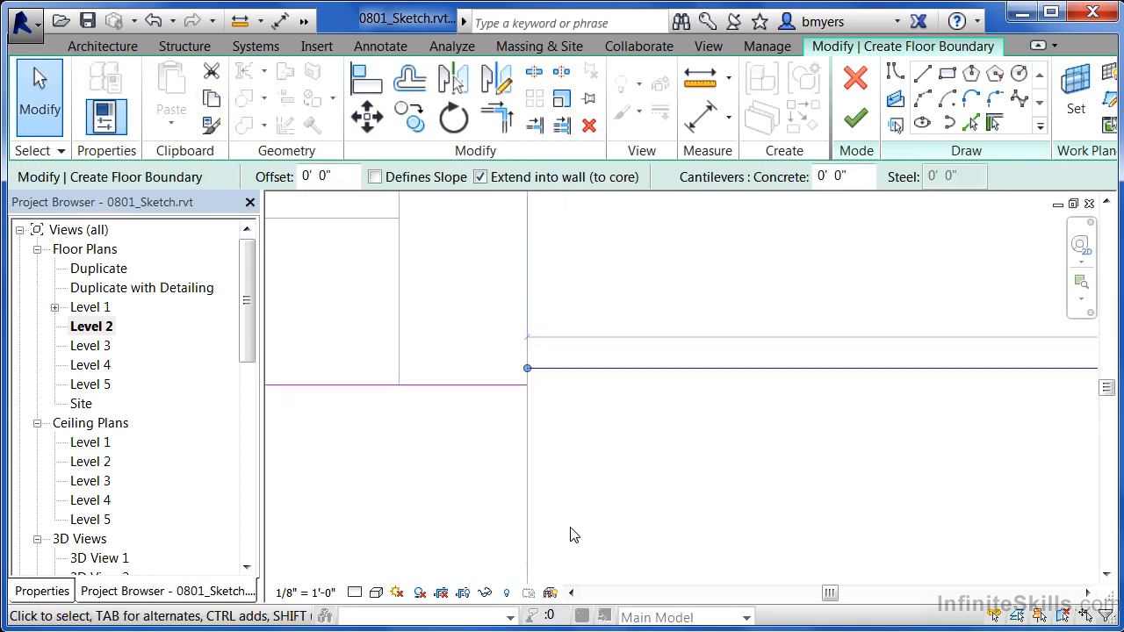
{"action": "left_click", "coordinate": [575, 509]}
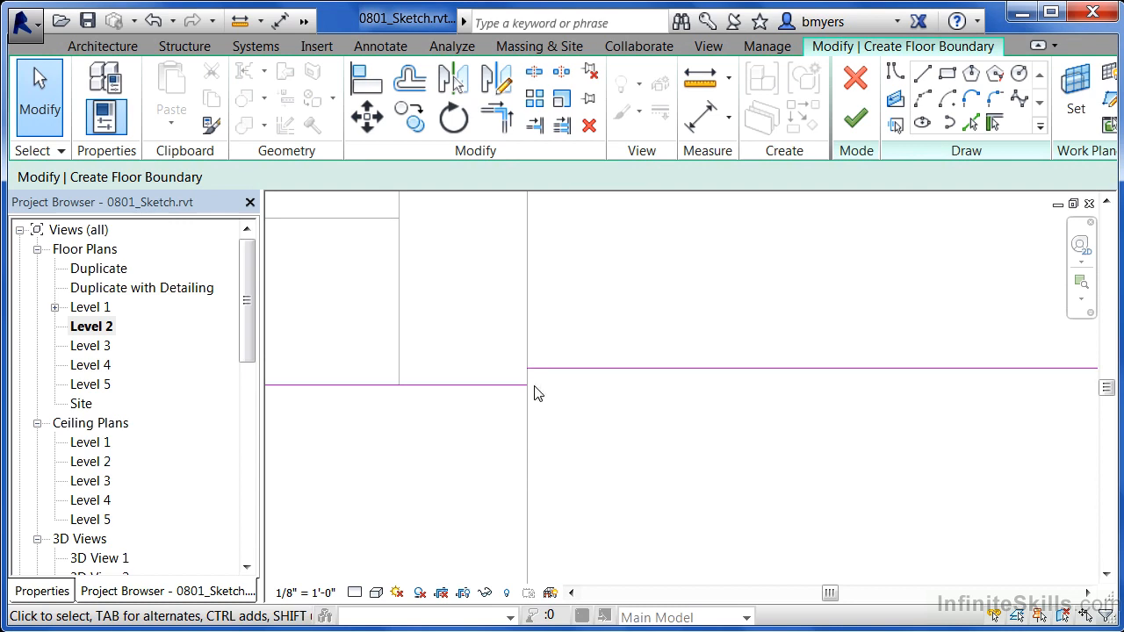
Step: Draw a short vertical boundary line joining the two offset line ends at the masonry wall's end near grid 2
{"action": "left_click", "coordinate": [921, 78]}
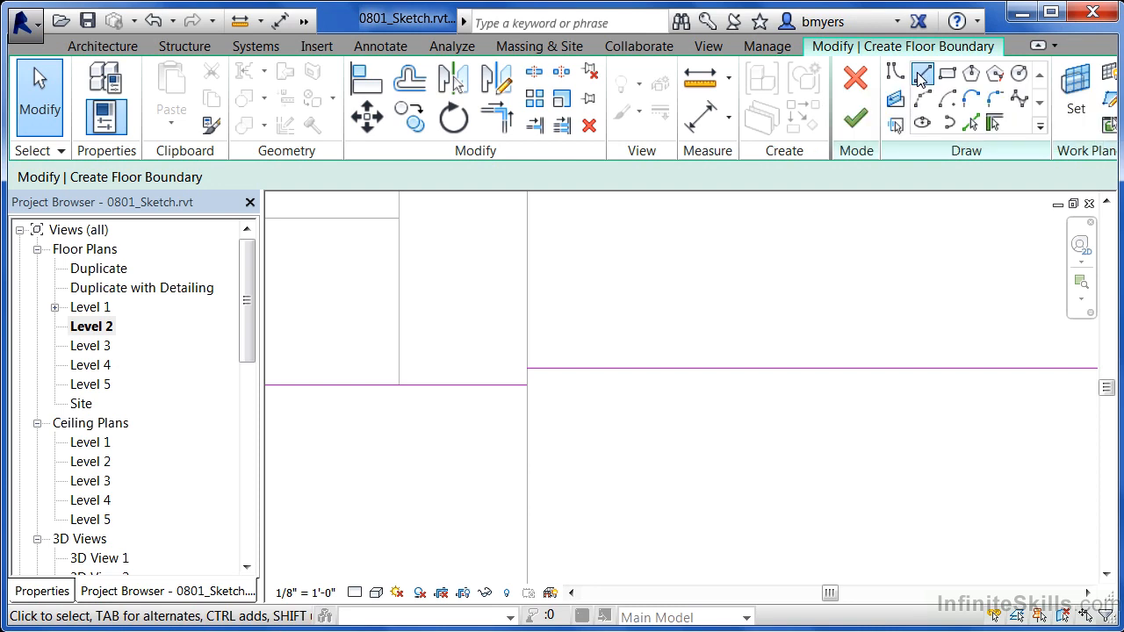
{"action": "left_click", "coordinate": [526, 384]}
{"action": "left_click", "coordinate": [527, 367]}
{"action": "key", "text": "Escape"}
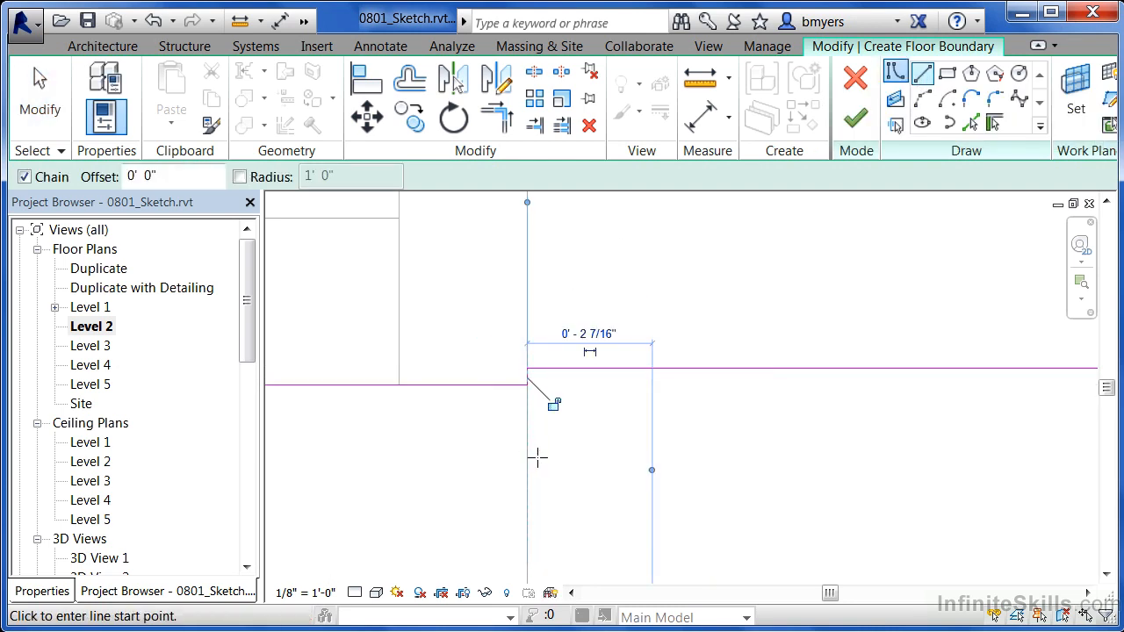
{"action": "key", "text": "Escape"}
Step: Stretch the other end of the masonry wall's boundary line to the wall's end face near grid 4
{"action": "scroll", "coordinate": [450, 351], "scroll_direction": "down", "scroll_amount": 3}
{"action": "scroll", "coordinate": [449, 351], "scroll_direction": "down", "scroll_amount": 5}
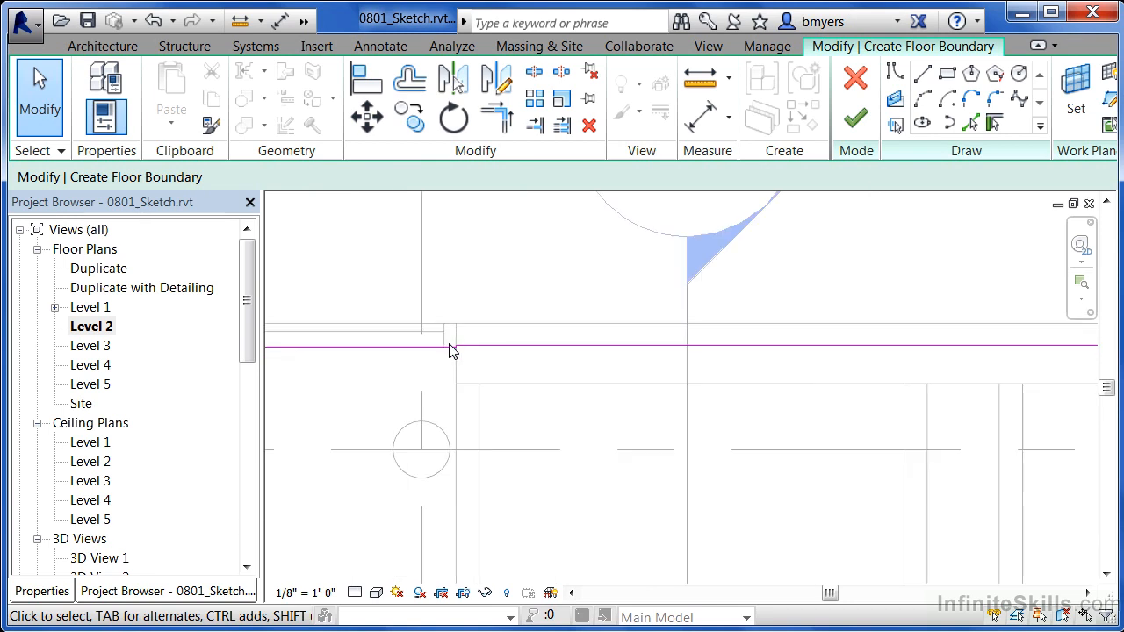
{"action": "scroll", "coordinate": [444, 397], "scroll_direction": "down", "scroll_amount": 3}
{"action": "scroll", "coordinate": [835, 394], "scroll_direction": "down", "scroll_amount": 2}
{"action": "scroll", "coordinate": [835, 395], "scroll_direction": "up", "scroll_amount": 6}
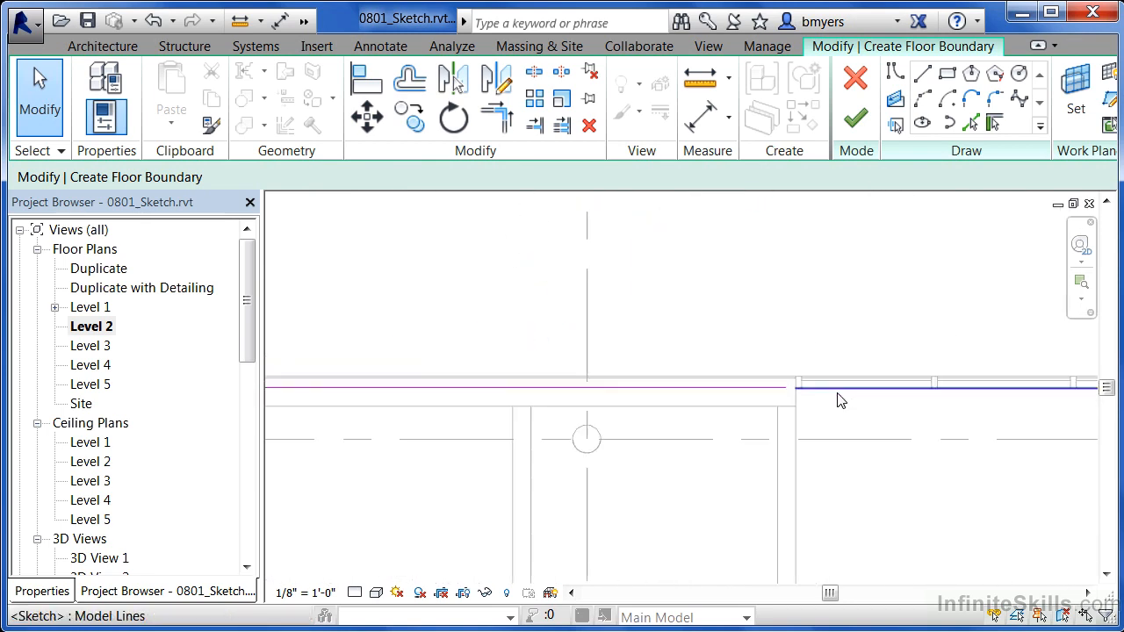
{"action": "scroll", "coordinate": [700, 366], "scroll_direction": "up", "scroll_amount": 3}
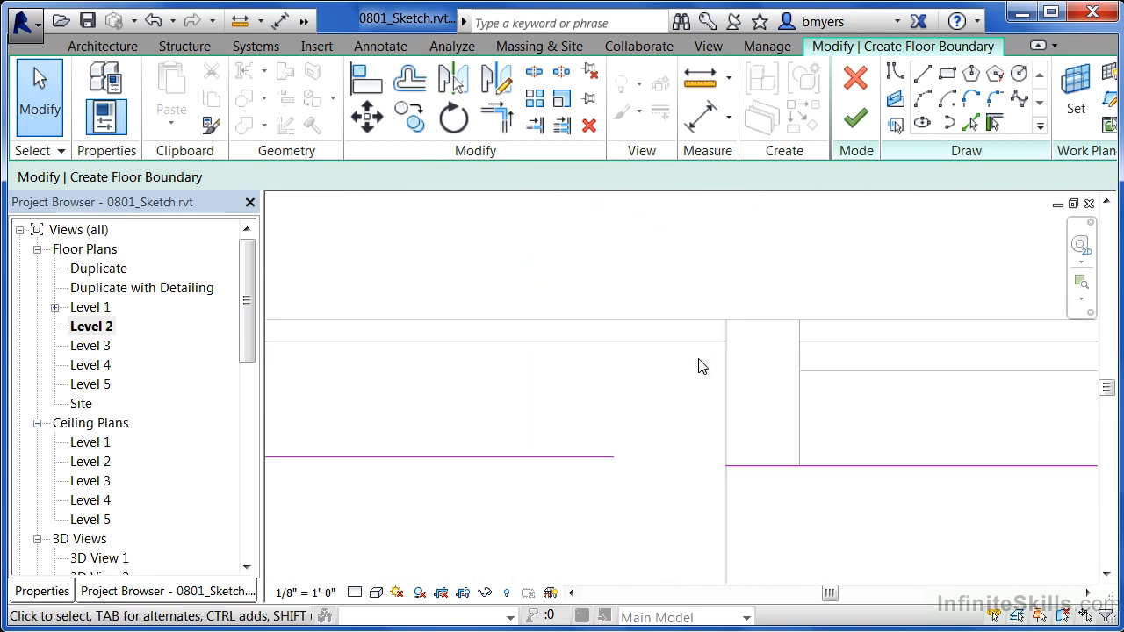
{"action": "left_click", "coordinate": [599, 458]}
{"action": "mouse_move", "coordinate": [613, 458]}
{"action": "left_mouse_down"}
{"action": "mouse_move", "coordinate": [707, 451]}
{"action": "mouse_move", "coordinate": [766, 465]}
{"action": "left_mouse_up"}
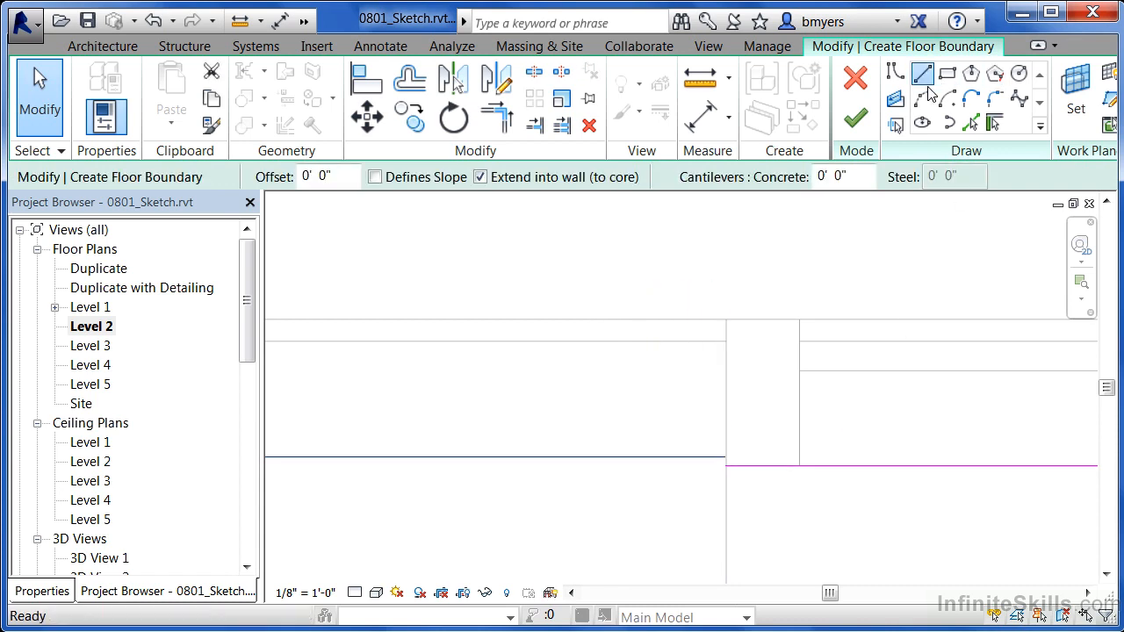
Step: Close the boundary gap near grid 4 with a short vertical line between the two offset line ends
{"action": "left_click", "coordinate": [922, 74]}
{"action": "left_click", "coordinate": [728, 456]}
{"action": "left_click", "coordinate": [727, 467]}
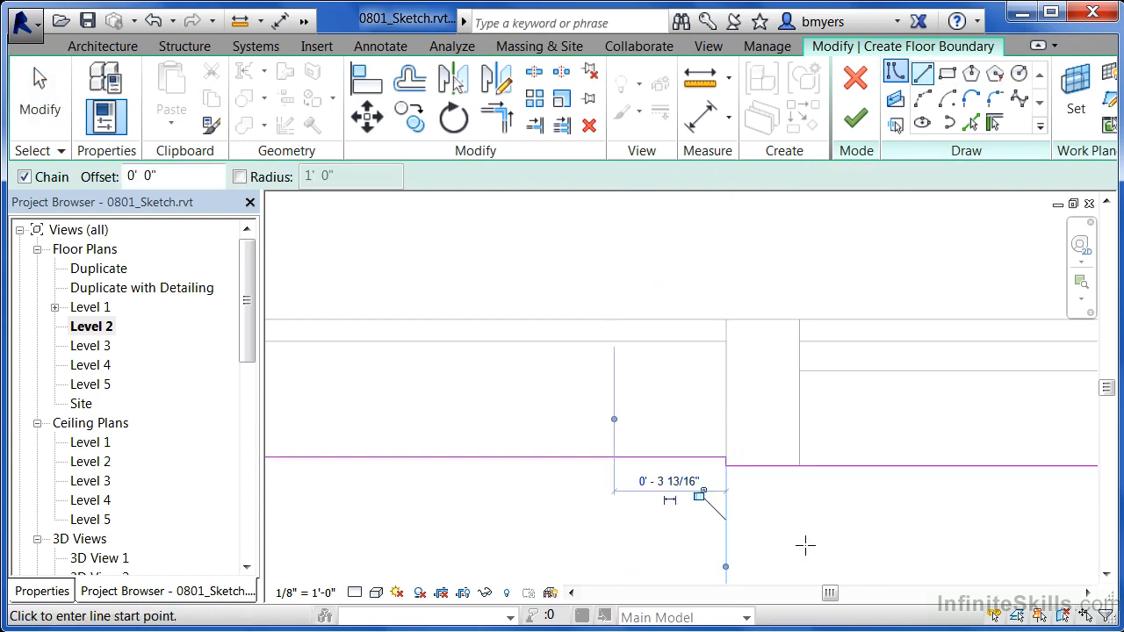
Step: Finish the Level 2 floor sketch and attach the walls that reach this level to the floor's bottom
{"action": "scroll", "coordinate": [896, 197], "scroll_direction": "down", "scroll_amount": 3}
{"action": "scroll", "coordinate": [793, 288], "scroll_direction": "down", "scroll_amount": 5}
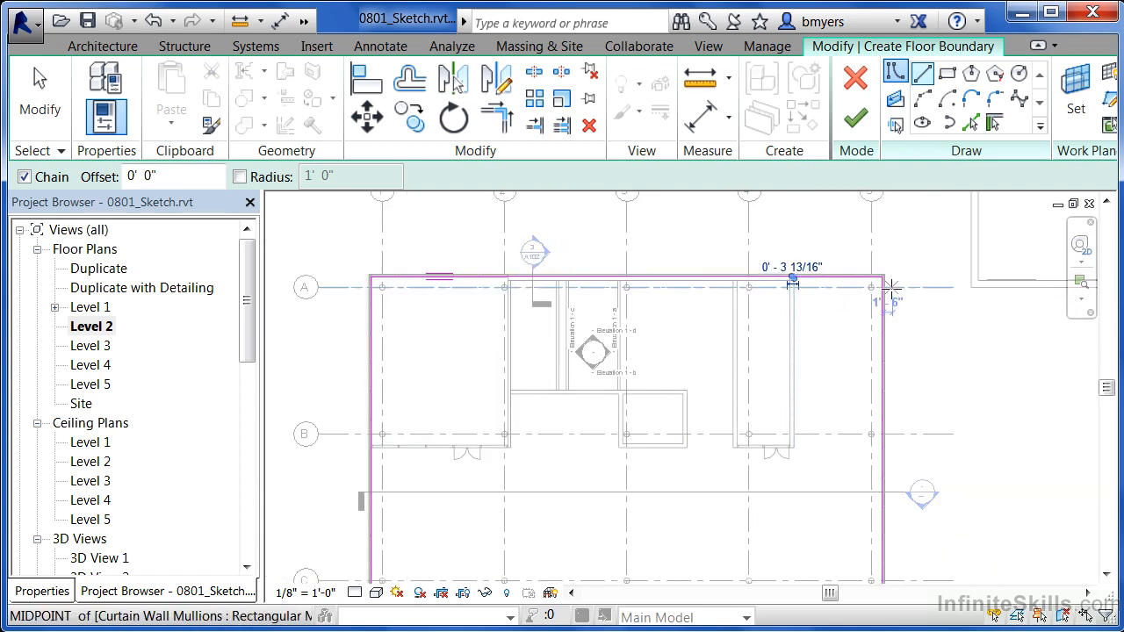
{"action": "scroll", "coordinate": [892, 249], "scroll_direction": "down", "scroll_amount": 2}
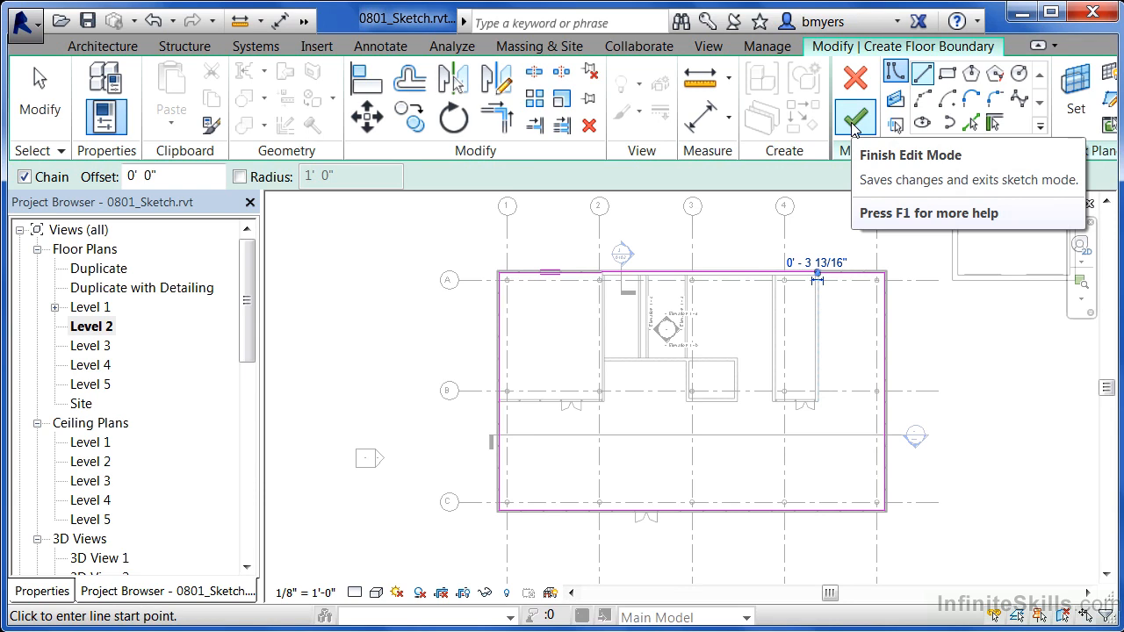
{"action": "left_click", "coordinate": [855, 123]}
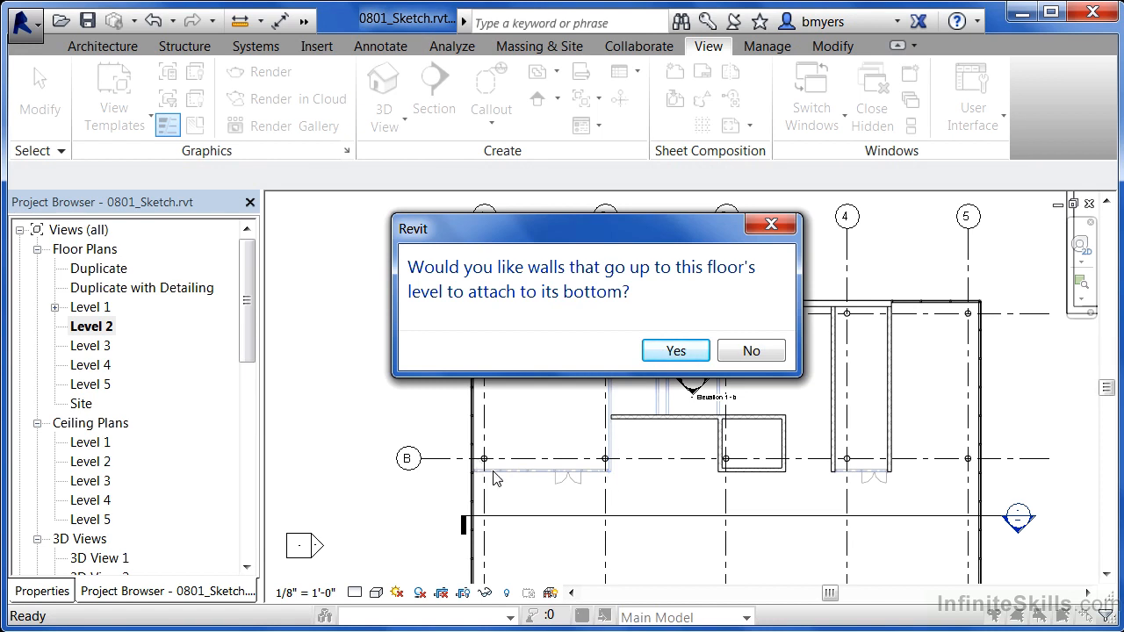
{"action": "left_click", "coordinate": [676, 351]}
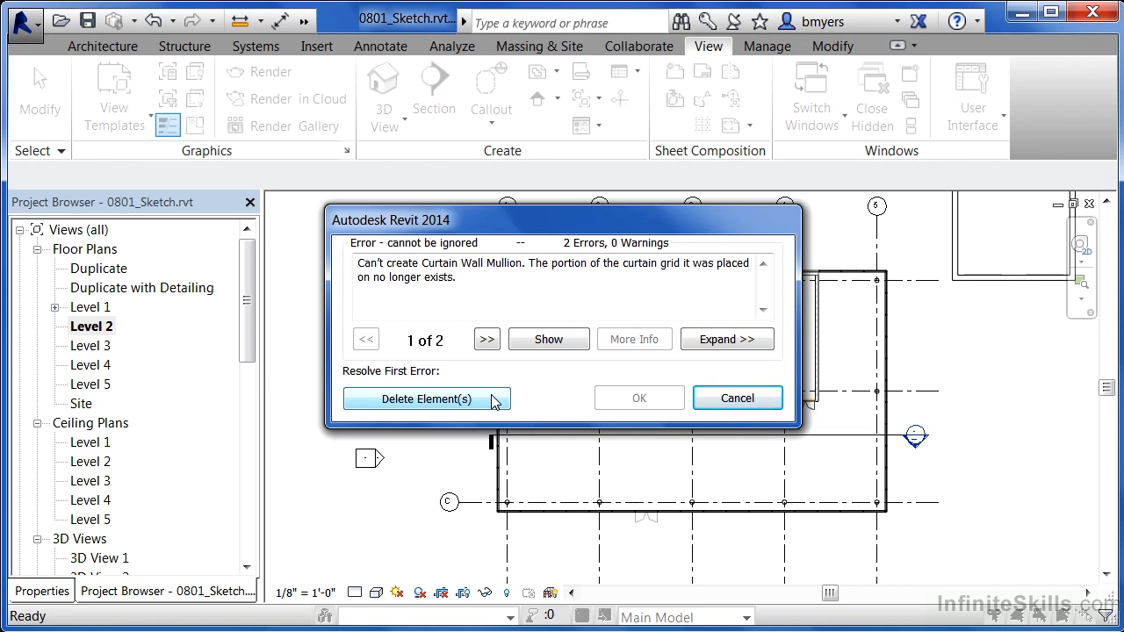
Step: Delete the conflicting curtain wall mullions, join the floor with the overlapping masonry wall by cutting out the shared volume, and deselect the floor
{"action": "left_click", "coordinate": [494, 400]}
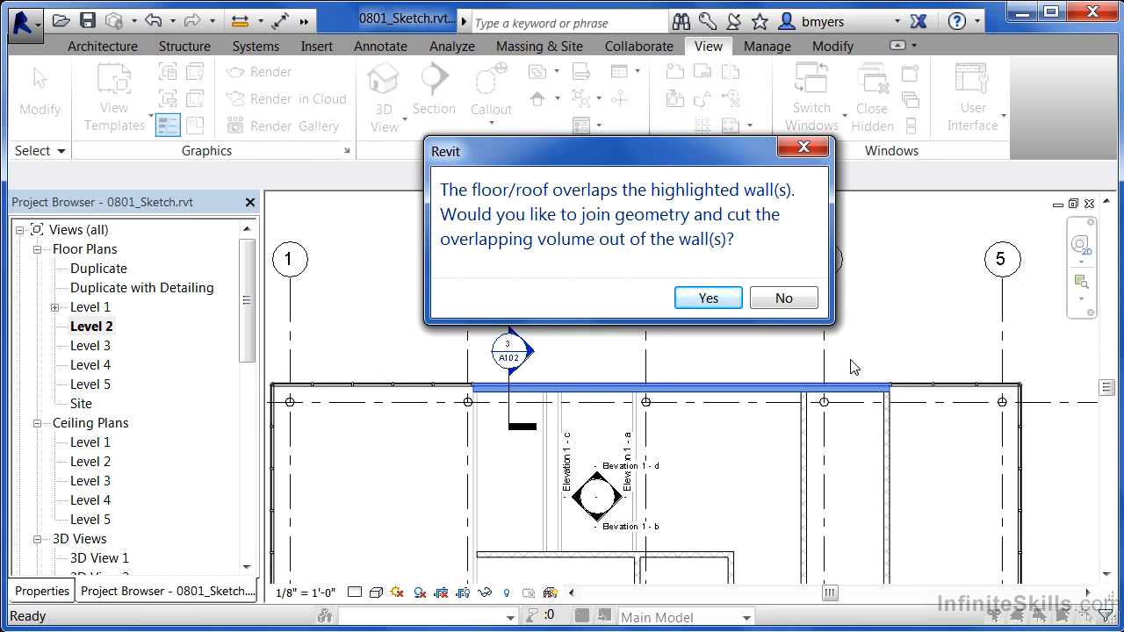
{"action": "left_click", "coordinate": [708, 300]}
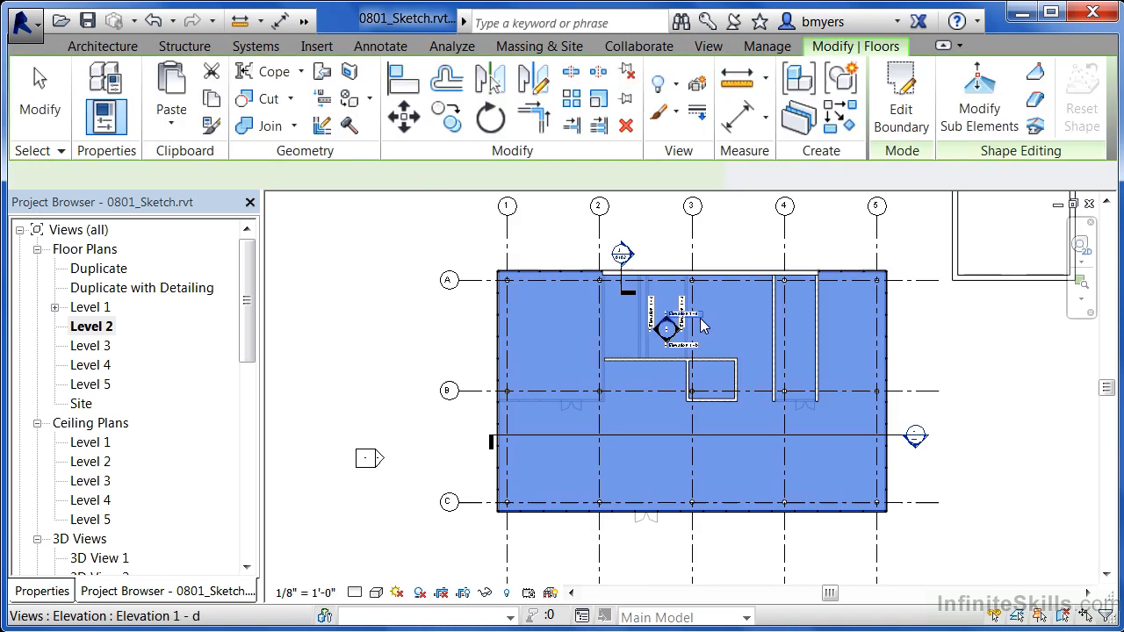
{"action": "left_click", "coordinate": [953, 349]}
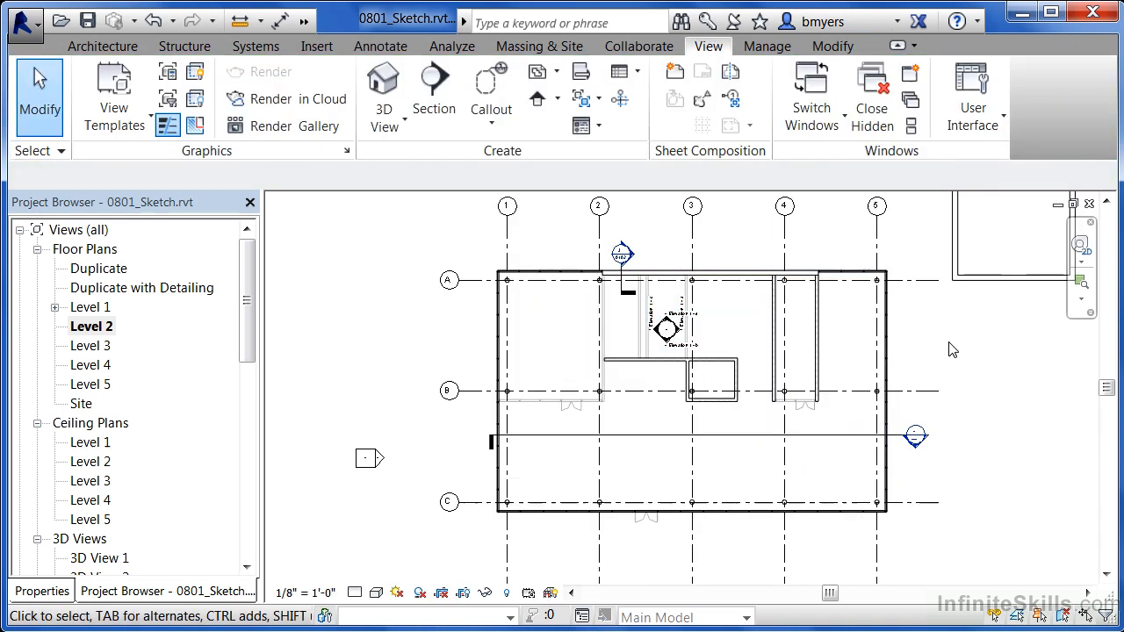
Step: Open section 3 on sheet A102 and examine the junction of the floor and masonry wall at Level 2
{"action": "scroll", "coordinate": [615, 250], "scroll_direction": "up", "scroll_amount": 5}
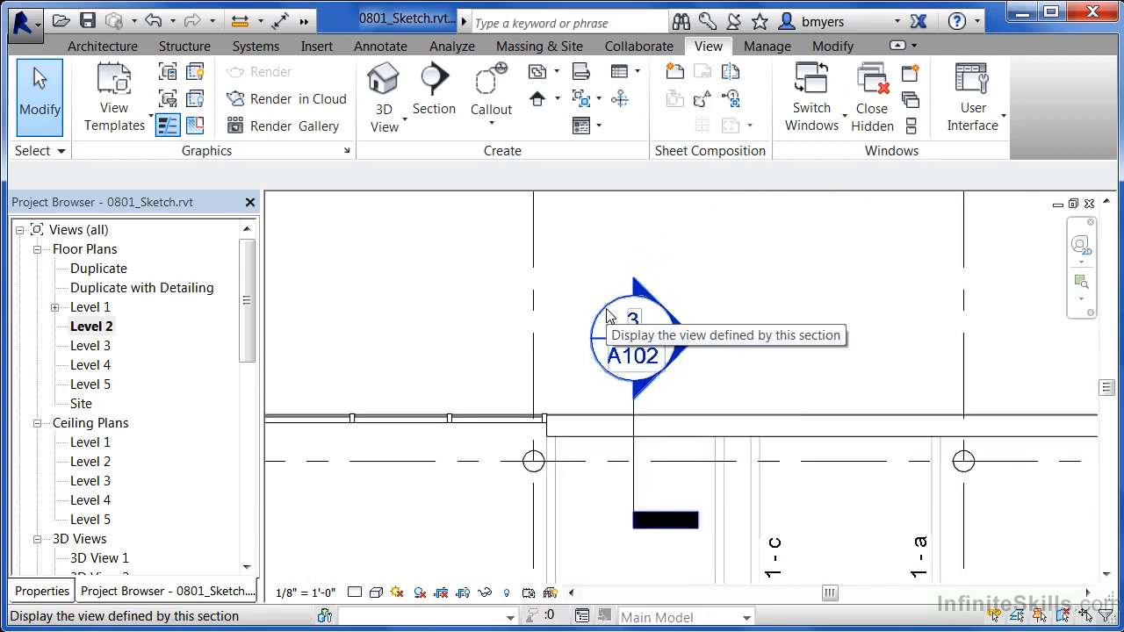
{"action": "double_click", "coordinate": [608, 316]}
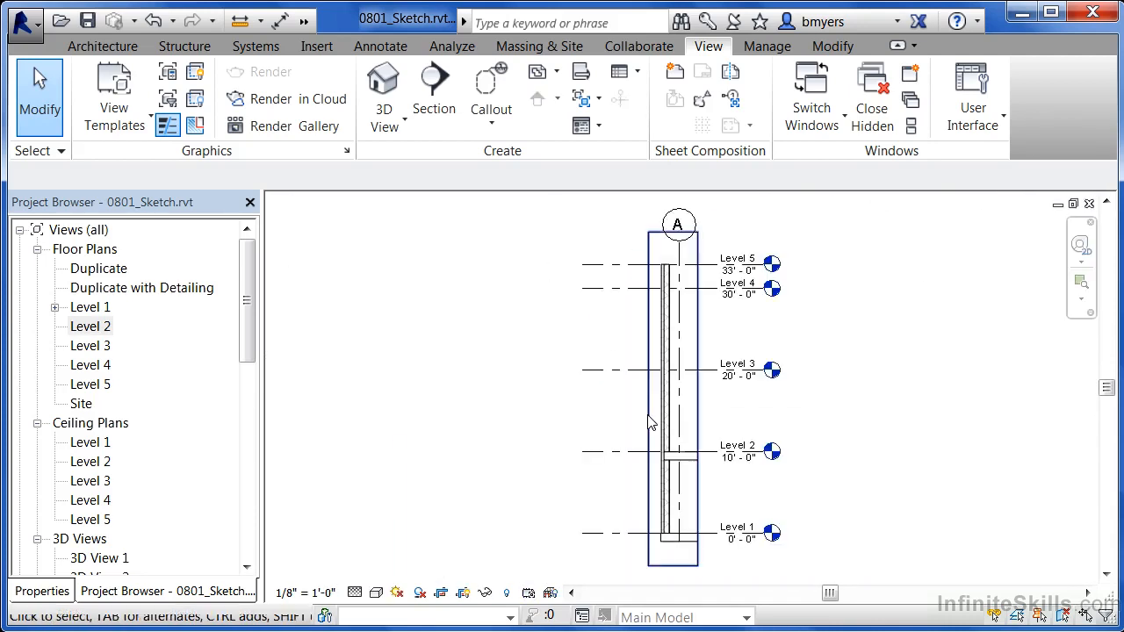
{"action": "scroll", "coordinate": [670, 471], "scroll_direction": "up", "scroll_amount": 5}
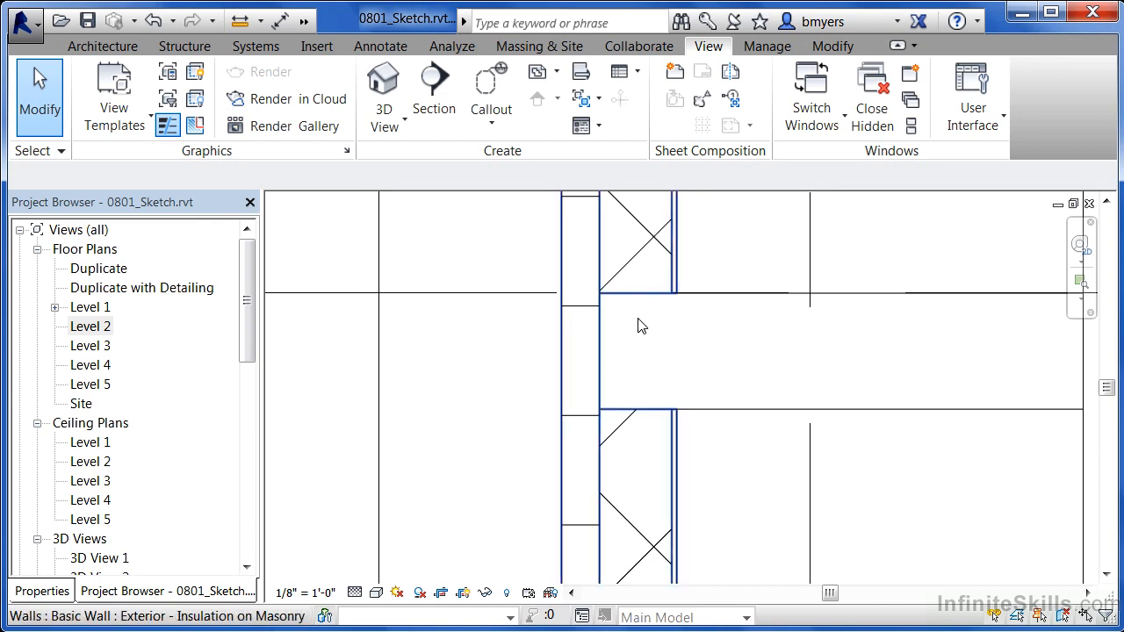
Step: Close the section view and show the full extents of the Level 2 floor plan
{"action": "scroll", "coordinate": [639, 321], "scroll_direction": "down", "scroll_amount": 2}
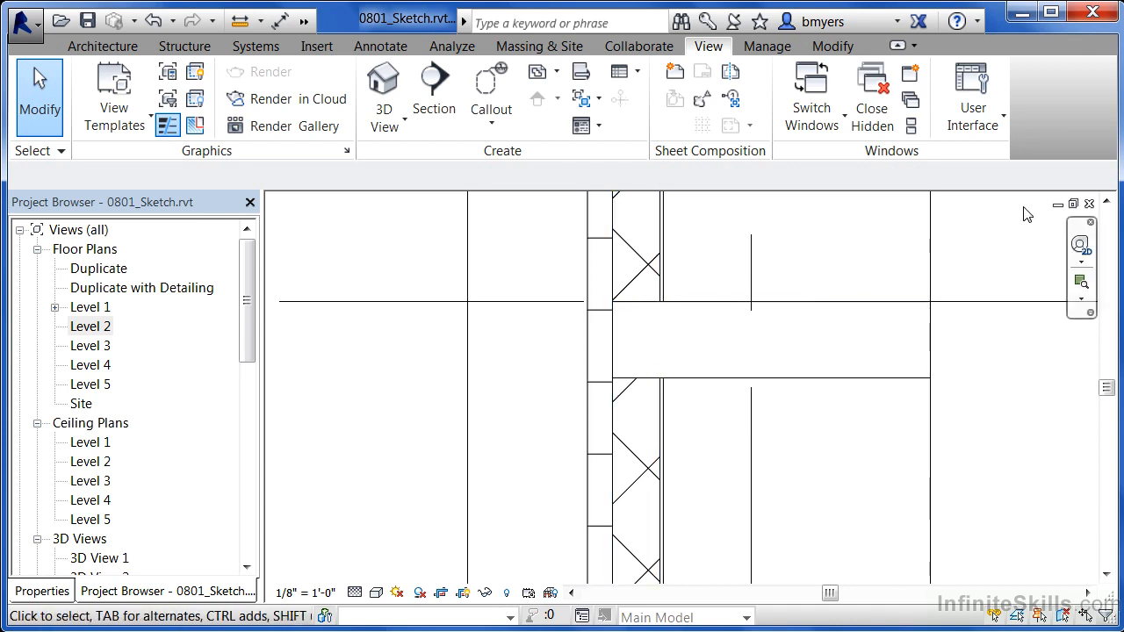
{"action": "left_click", "coordinate": [1089, 204]}
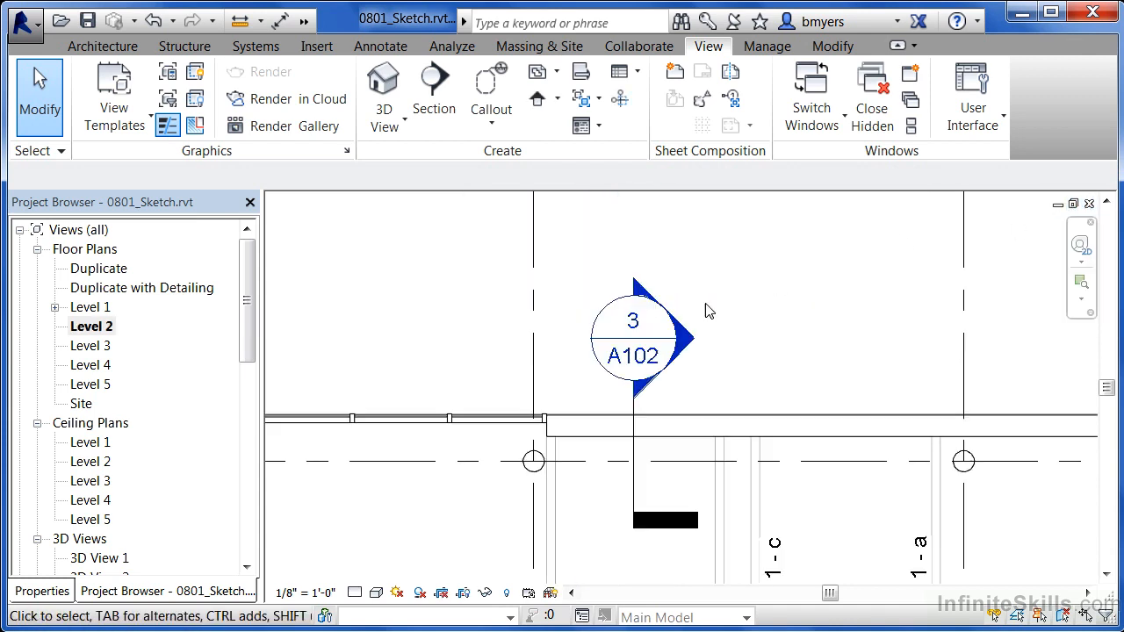
{"action": "middle_click", "coordinate": [580, 275]}
{"action": "middle_click", "coordinate": [579, 275]}
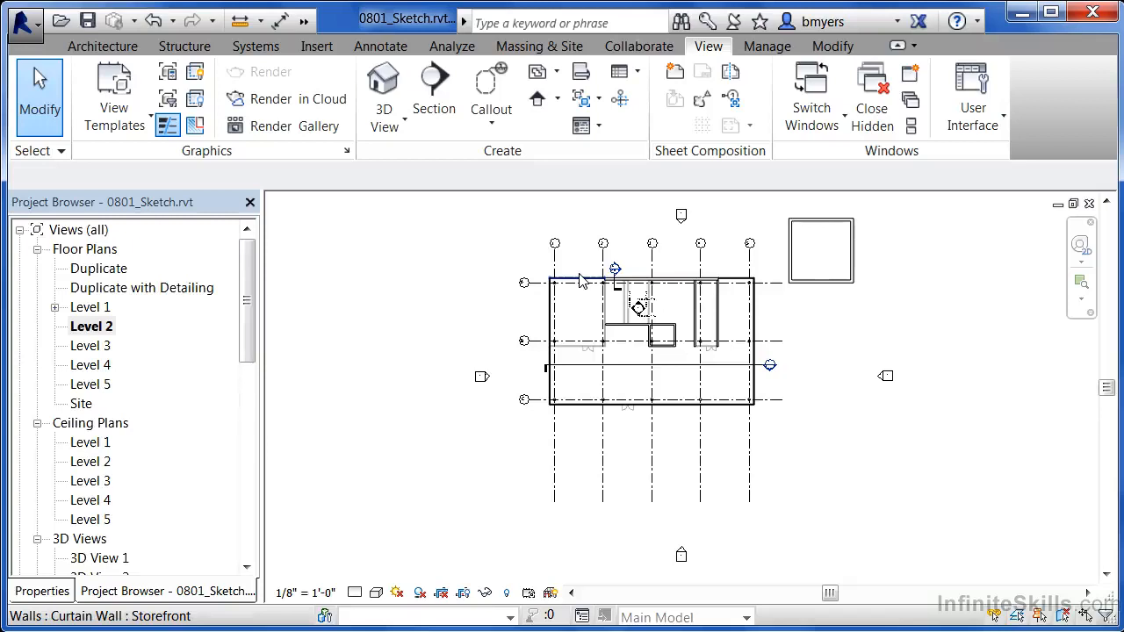
Step: Open the default 3D view and examine the floors at the near corner of the curtain wall building
{"action": "left_click", "coordinate": [306, 22]}
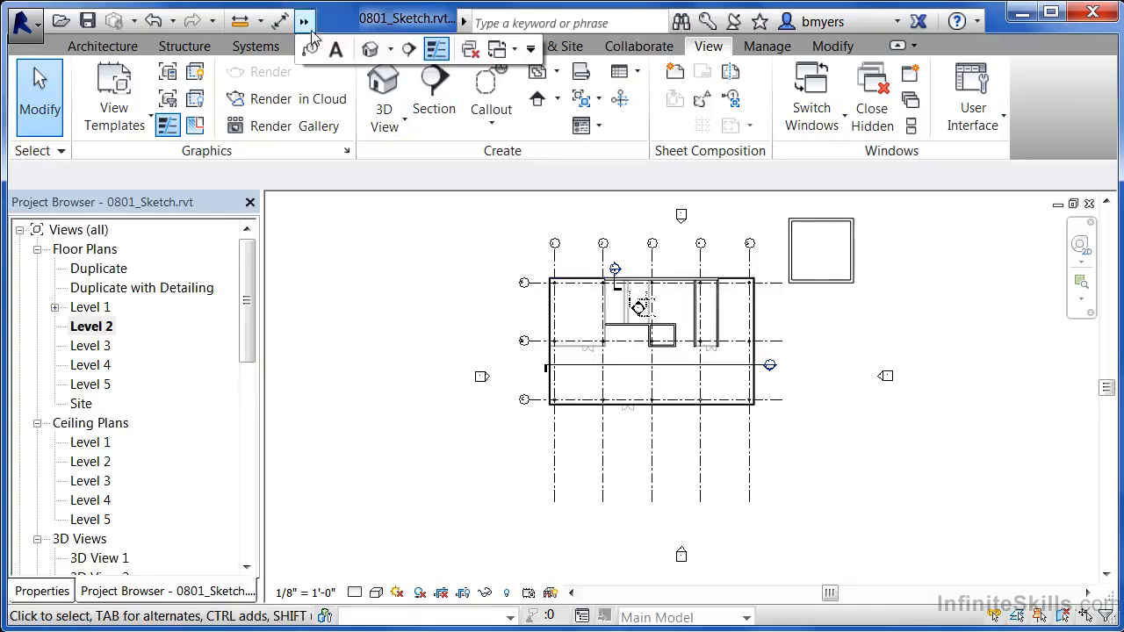
{"action": "left_click", "coordinate": [373, 57]}
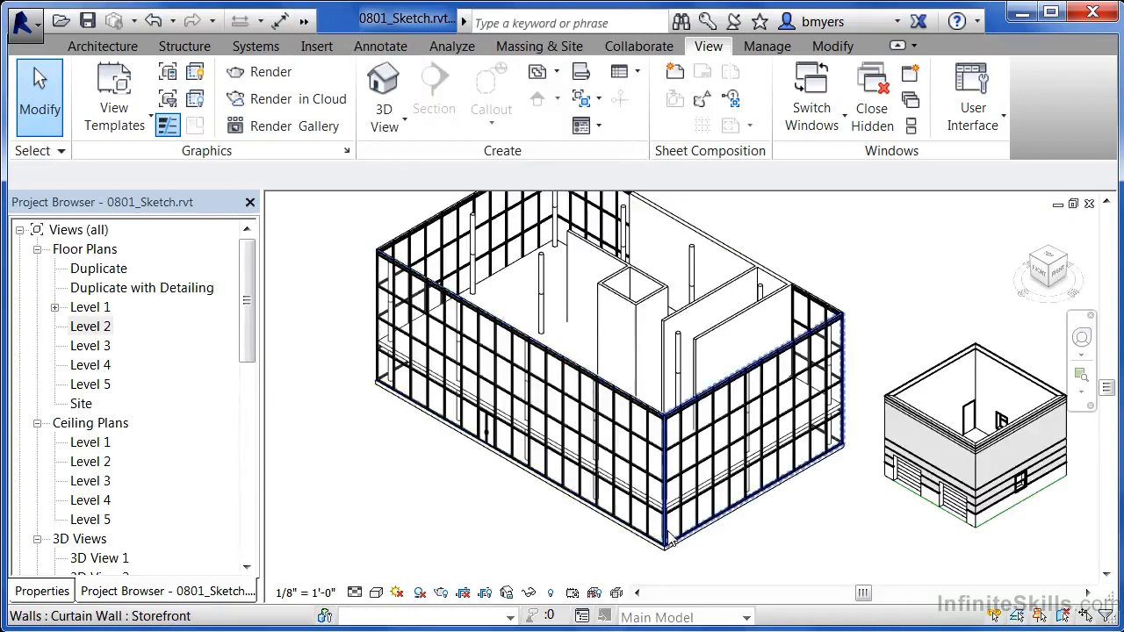
{"action": "scroll", "coordinate": [667, 540], "scroll_direction": "up", "scroll_amount": 5}
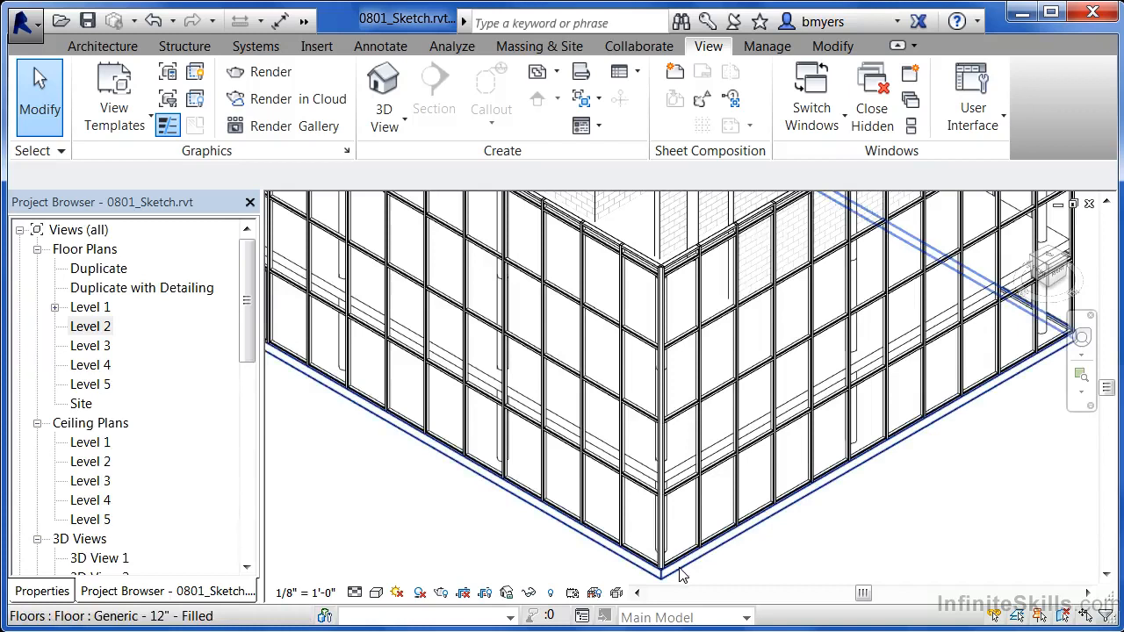
{"action": "scroll", "coordinate": [683, 574], "scroll_direction": "down", "scroll_amount": 5}
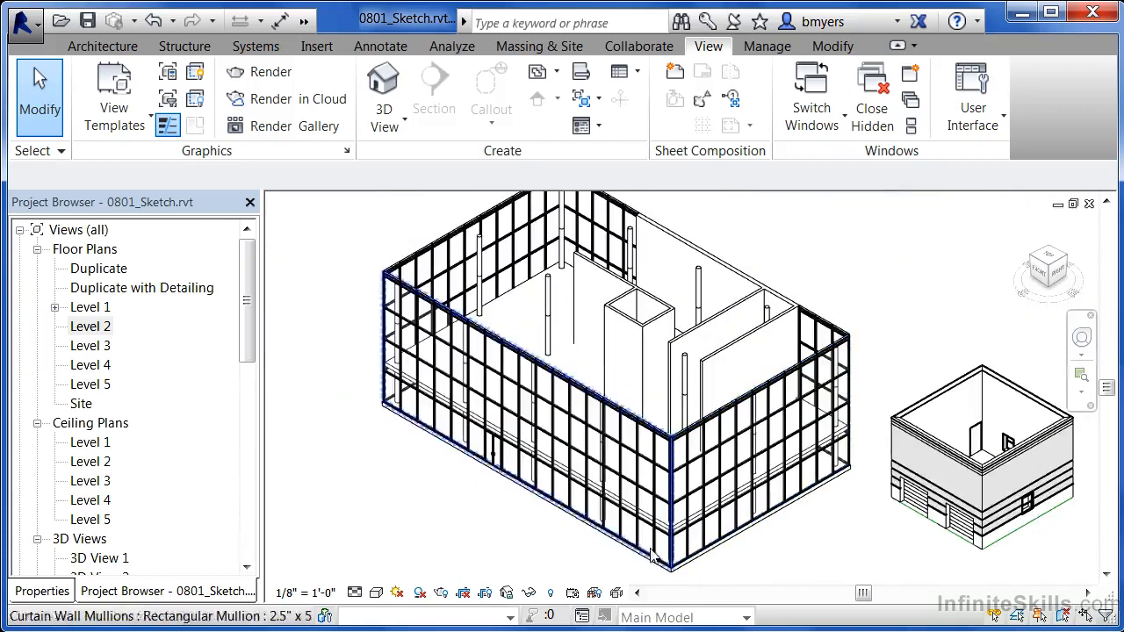
Step: Start the architectural Floor command
{"action": "left_click", "coordinate": [102, 46]}
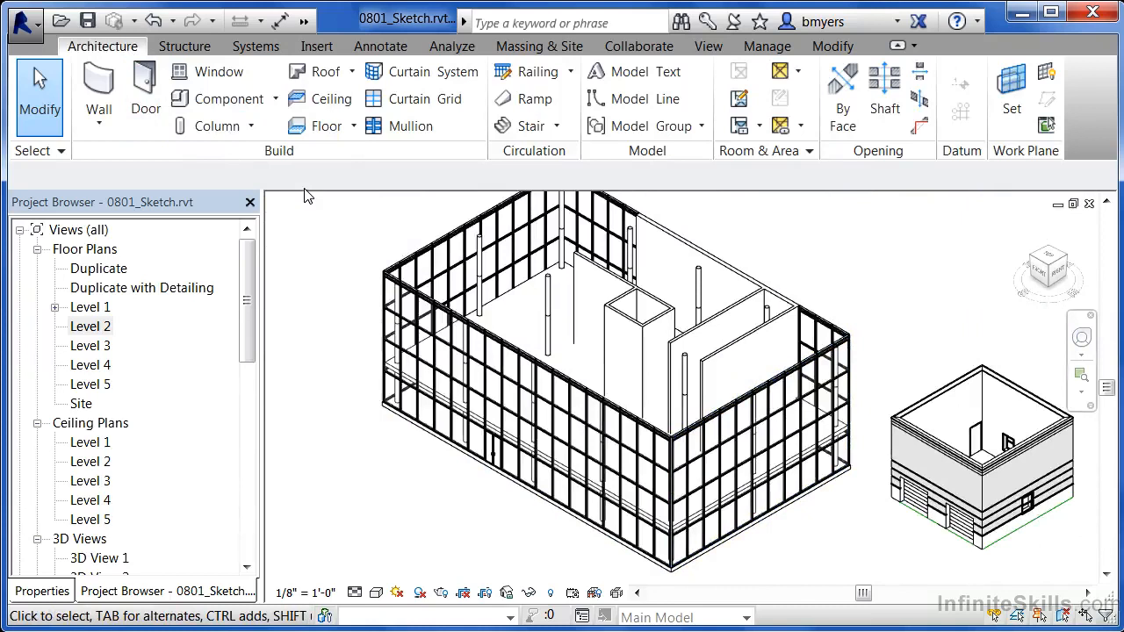
{"action": "left_click", "coordinate": [327, 126]}
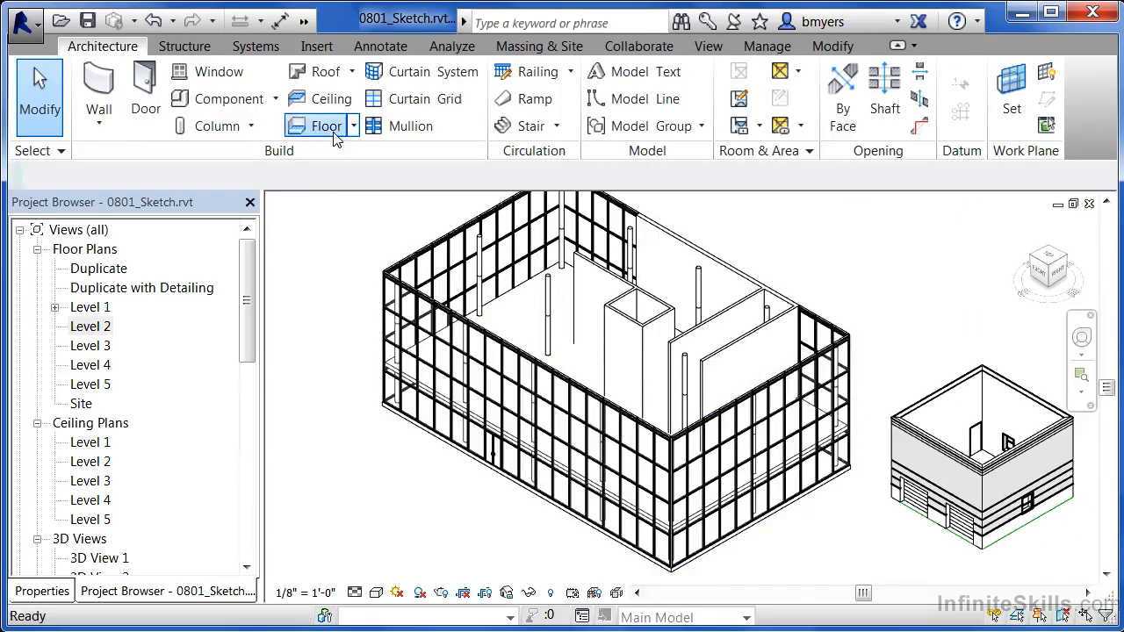